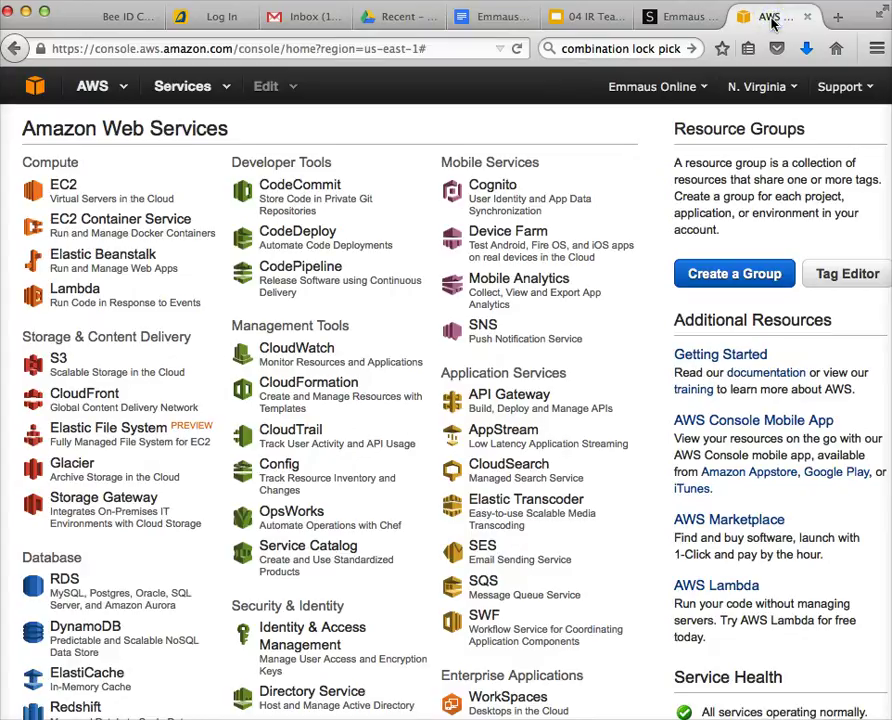
# Step: Open the S3 service and go to the BCL folder in the emmausbiblecollege bucket
pyautogui.click(62, 364)
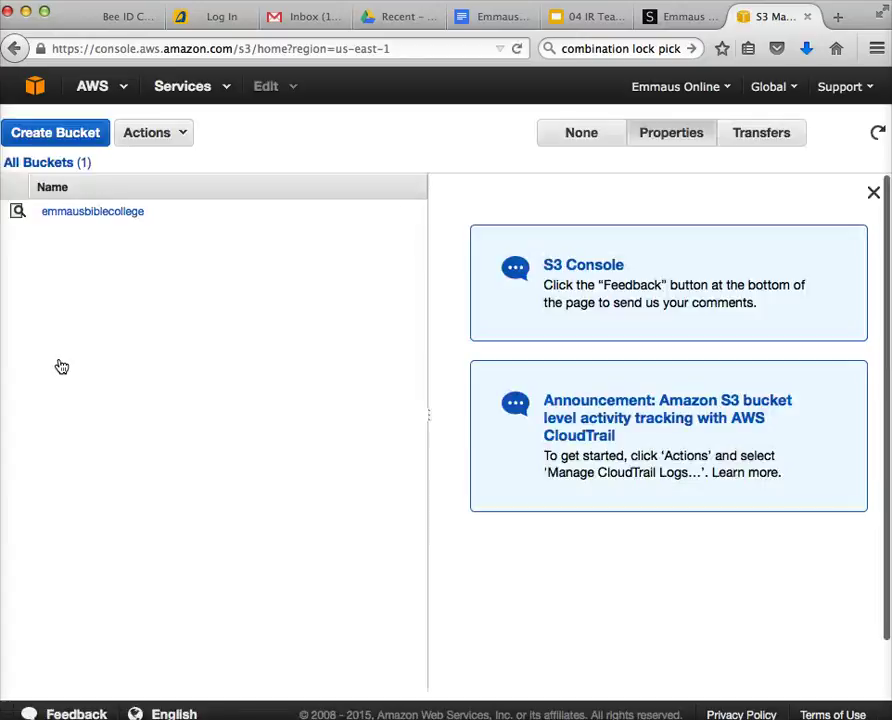
pyautogui.click(90, 212)
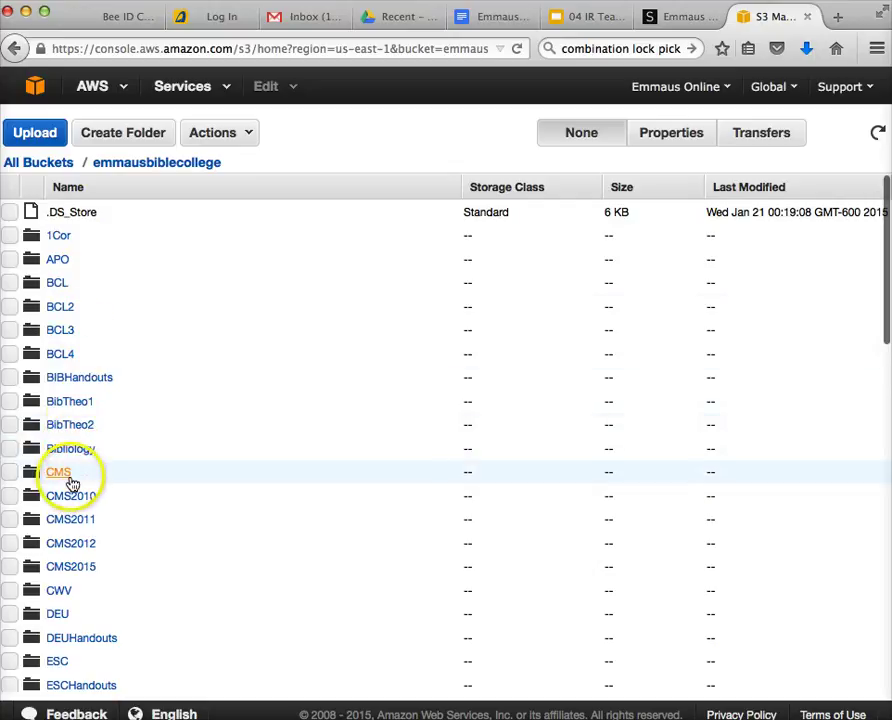
pyautogui.scroll(-8, 84, 430)
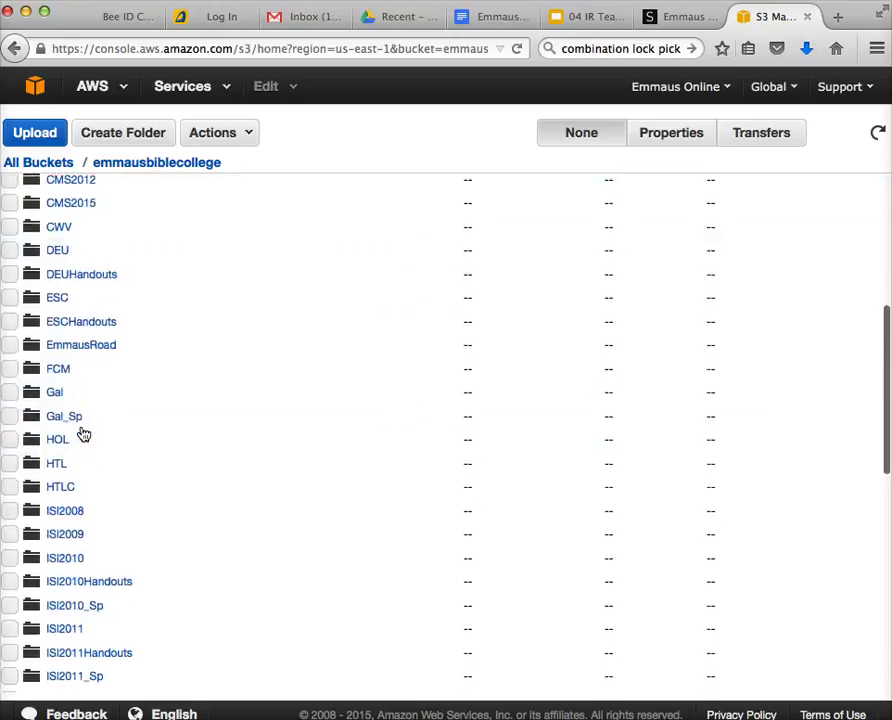
pyautogui.scroll(-9, 84, 433)
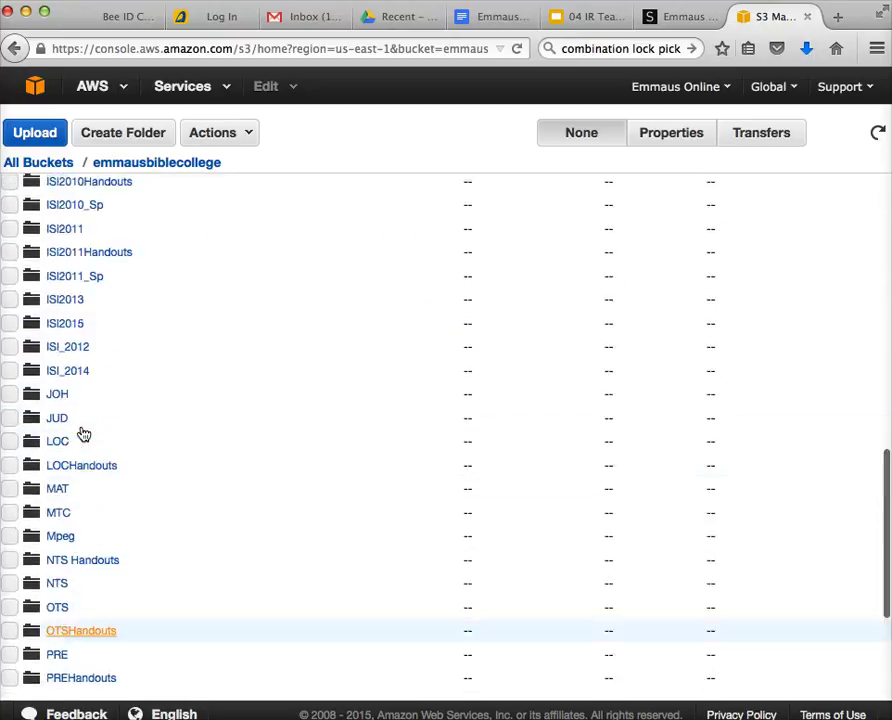
pyautogui.scroll(15, 84, 433)
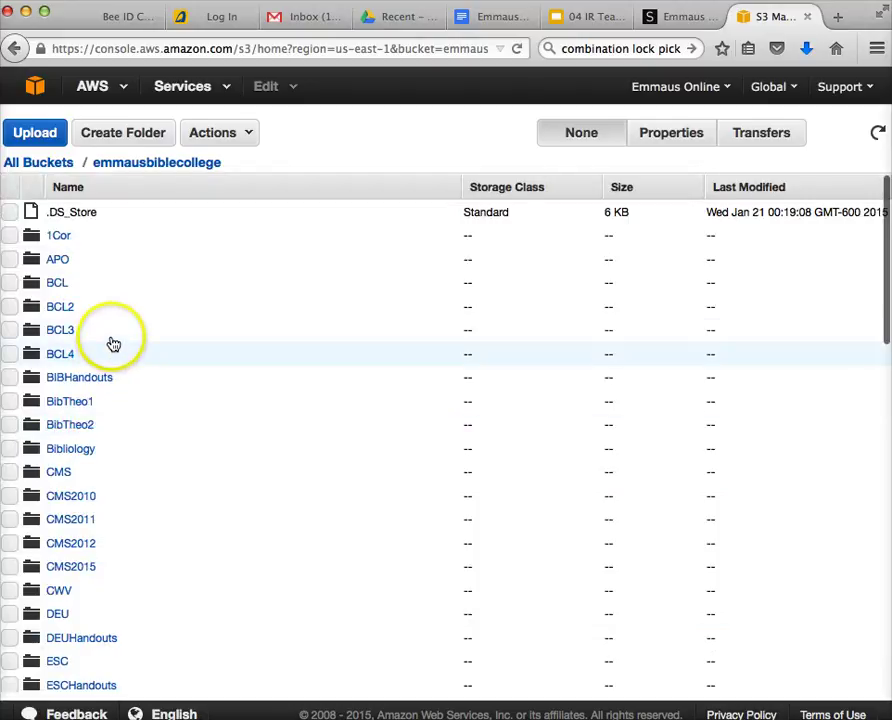
pyautogui.click(58, 286)
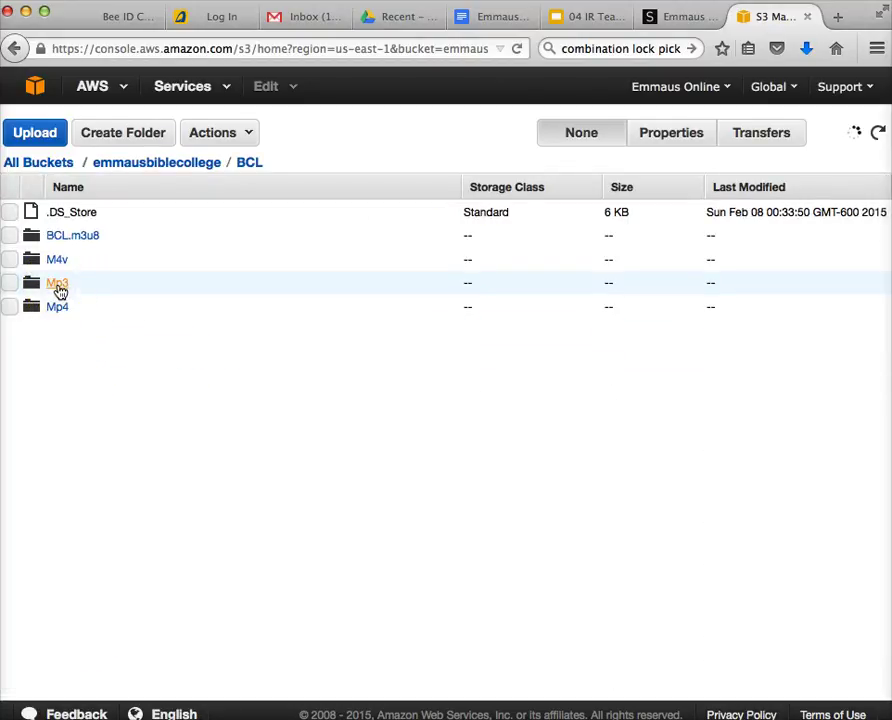
pyautogui.click(73, 362)
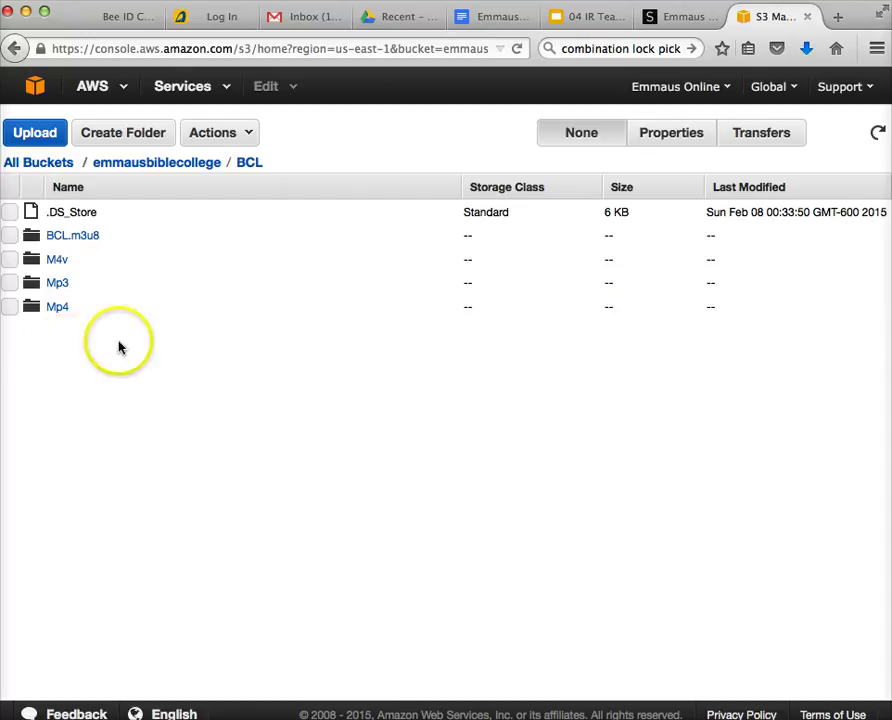
# Step: Switch to the Subsplash dashboard and open the mobile app's EmmausOnline content with its list of draft series
pyautogui.click(684, 20)
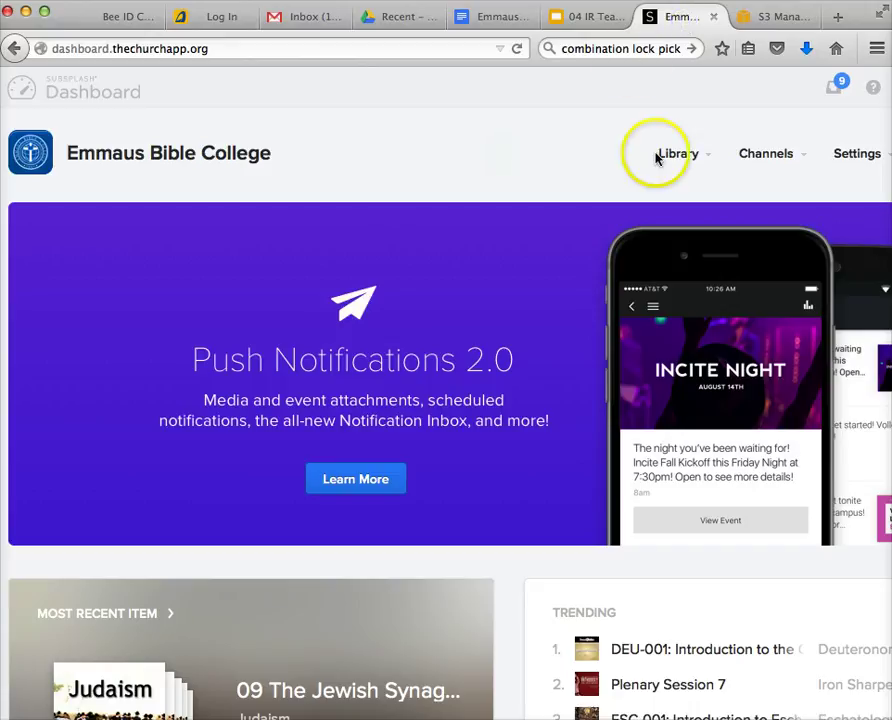
pyautogui.moveTo(741, 160)
pyautogui.click(779, 202)
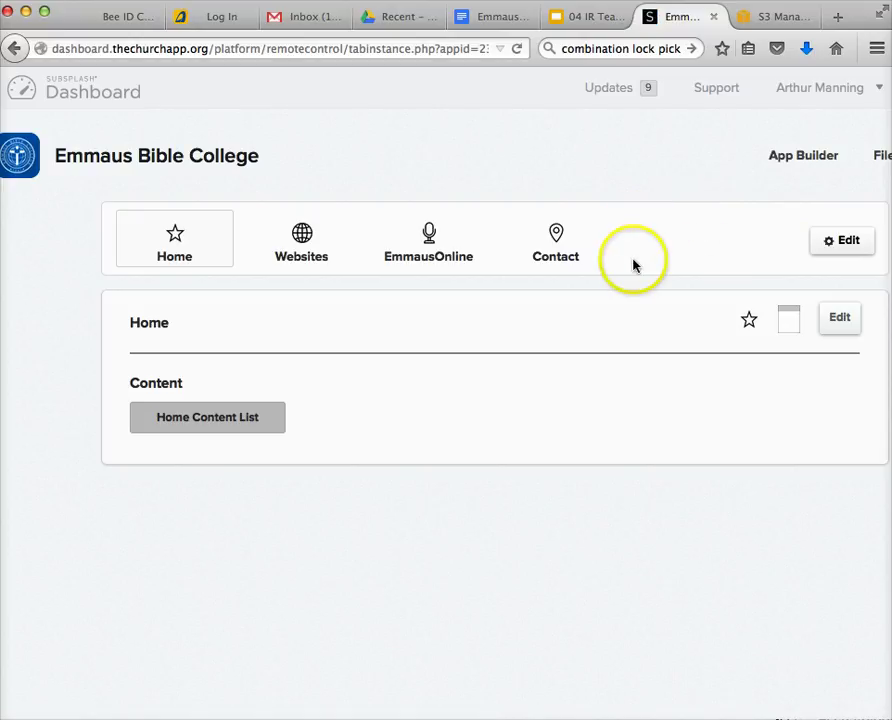
pyautogui.click(447, 240)
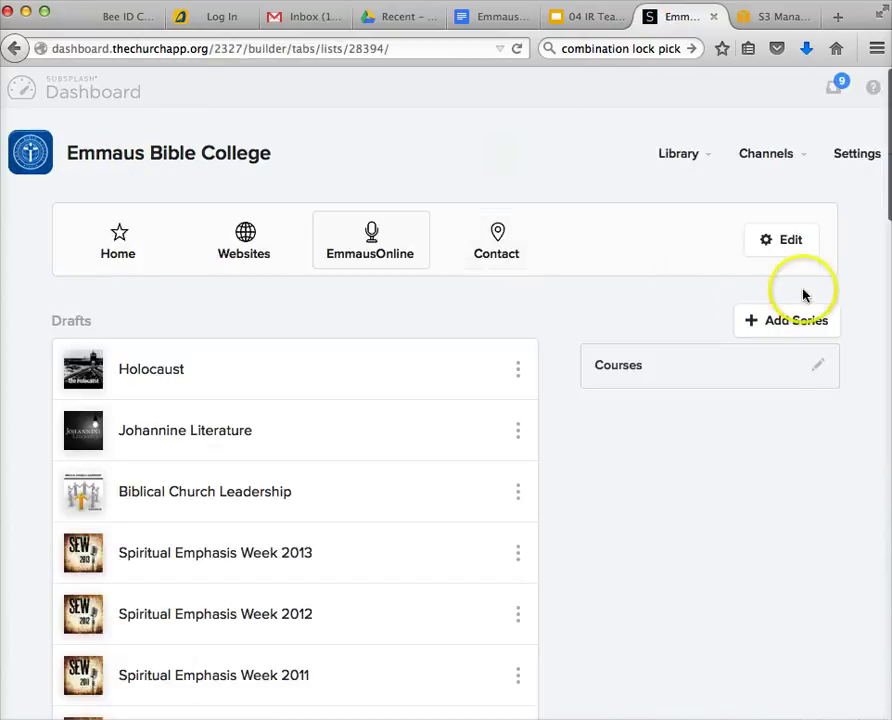
pyautogui.click(795, 254)
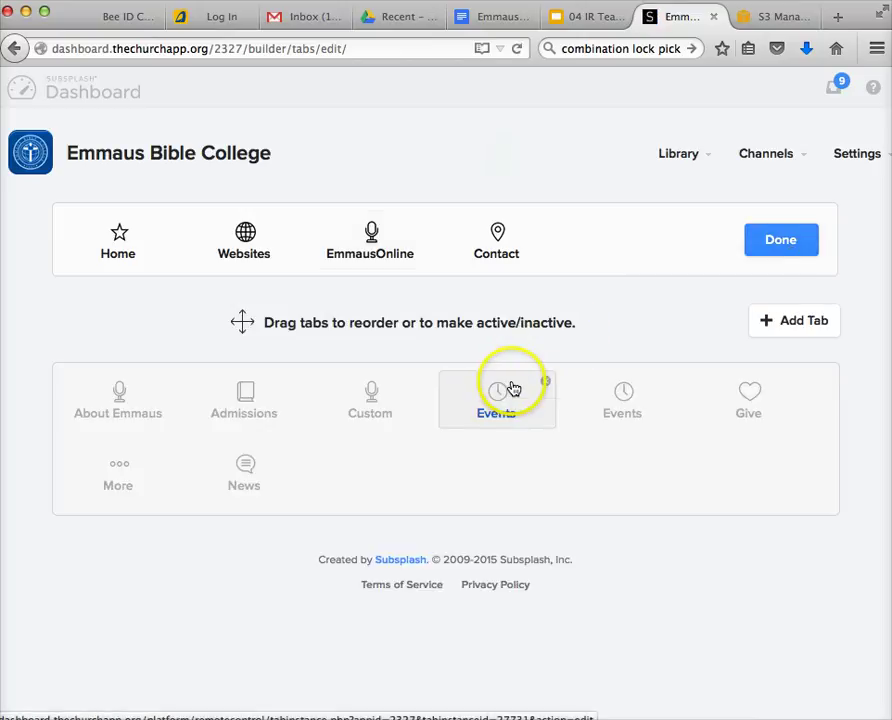
pyautogui.click(370, 238)
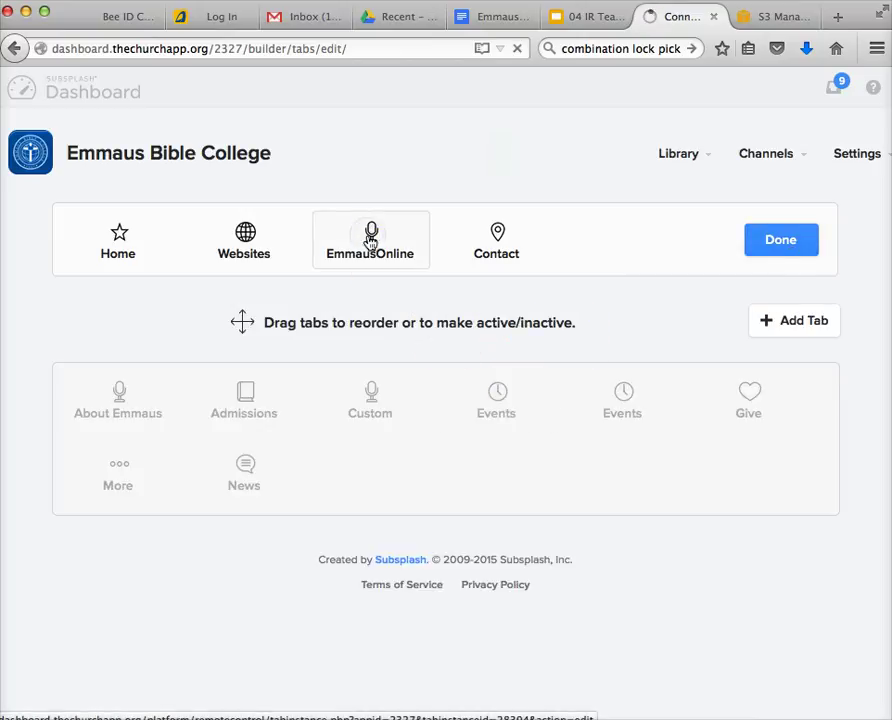
pyautogui.click(332, 310)
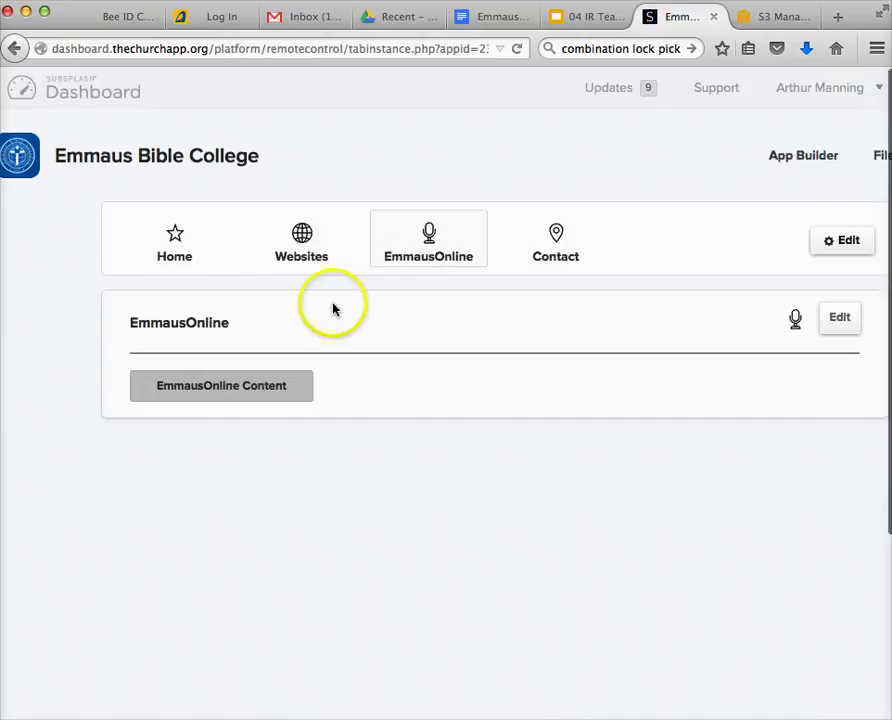
pyautogui.click(846, 328)
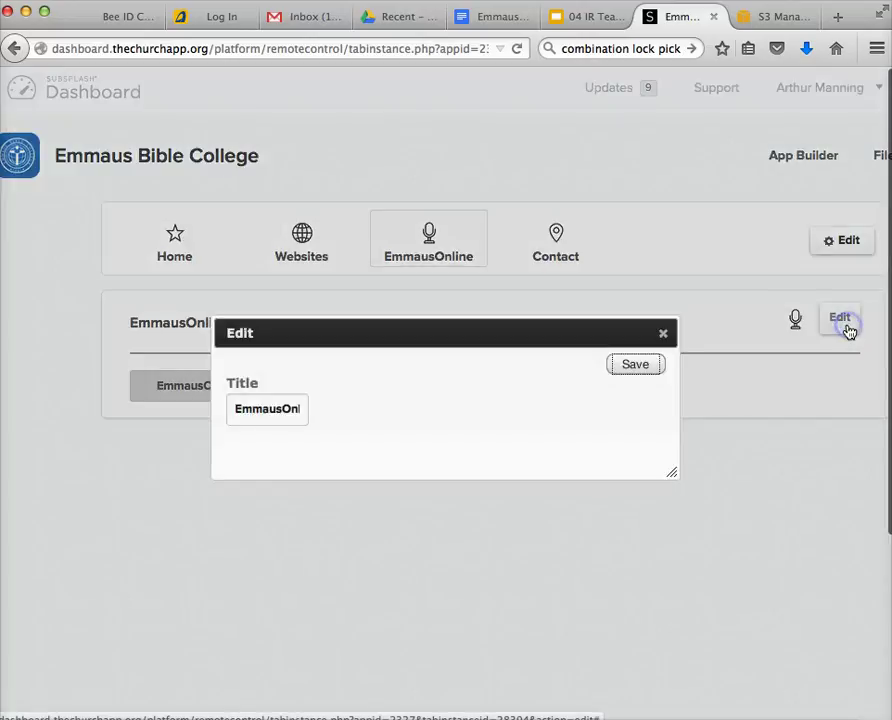
pyautogui.click(640, 368)
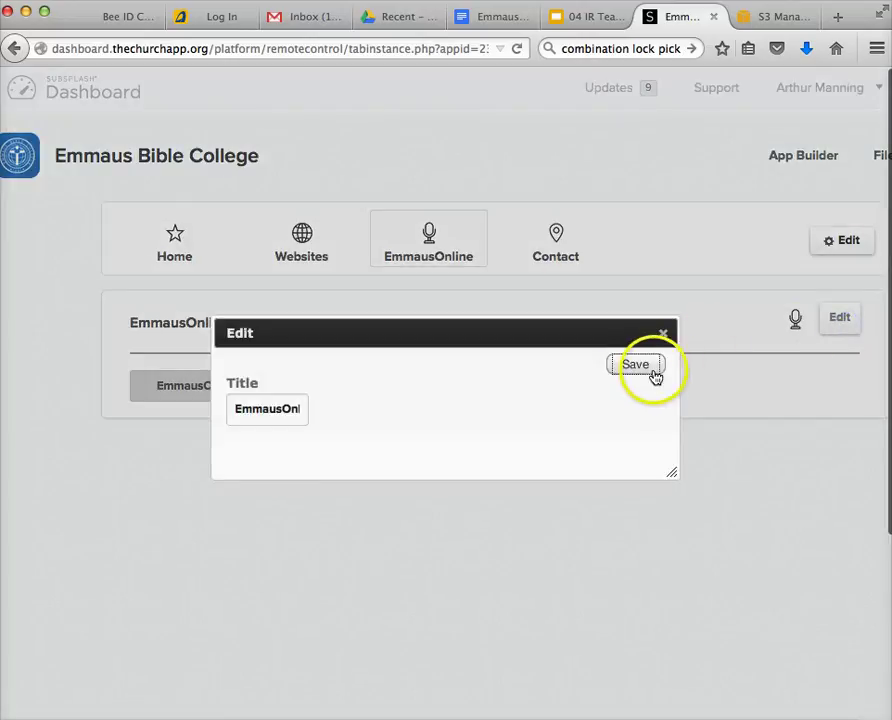
pyautogui.click(660, 338)
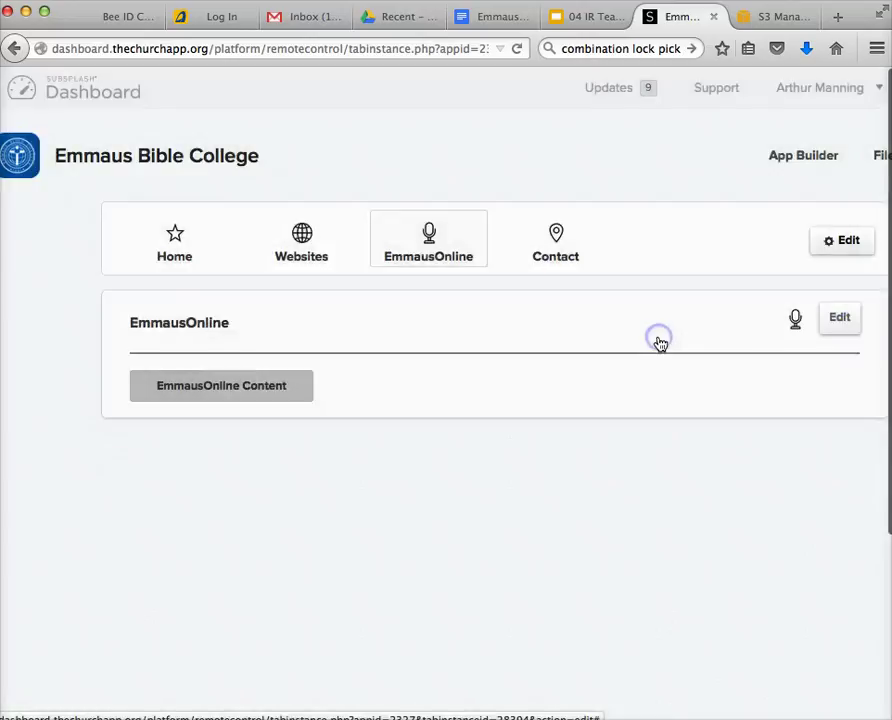
pyautogui.click(212, 387)
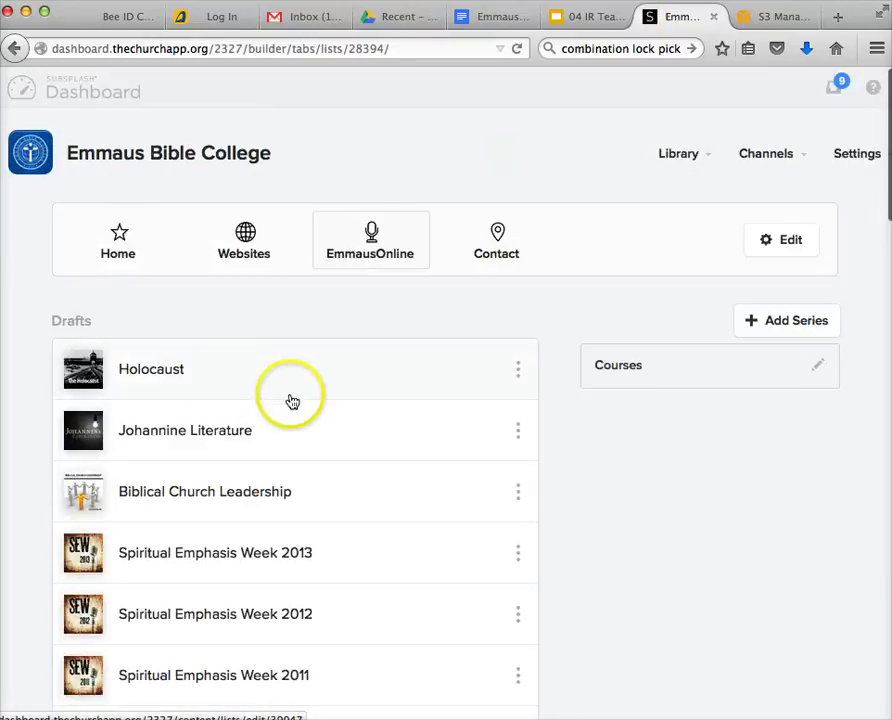
# Step: Open the Biblical Church Leadership series from the EmmausOnline drafts
pyautogui.scroll(-1, 600, 470)
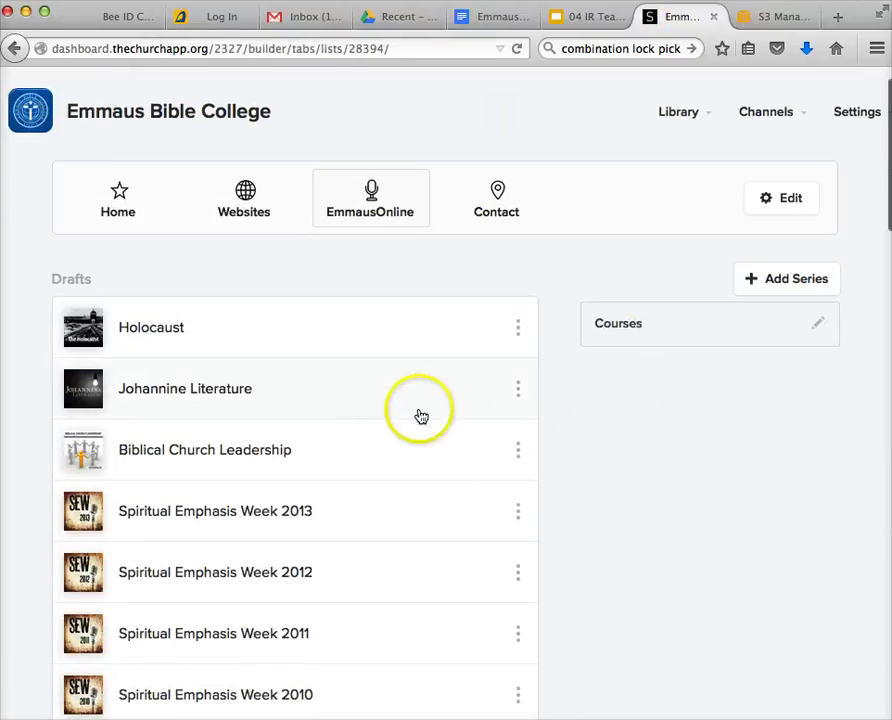
pyautogui.scroll(-3, 301, 379)
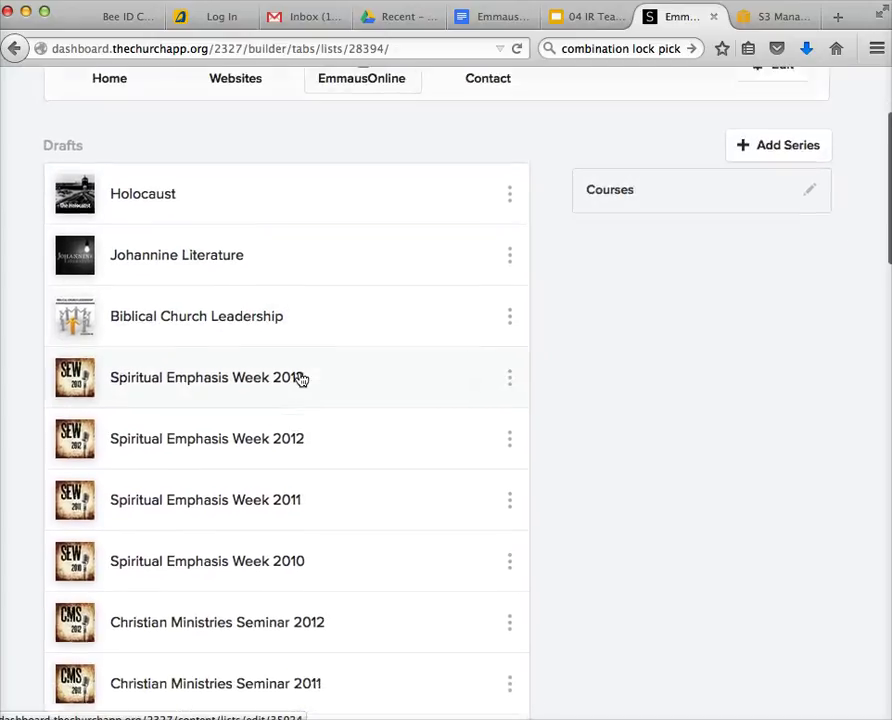
pyautogui.scroll(2, 301, 379)
pyautogui.click(206, 352)
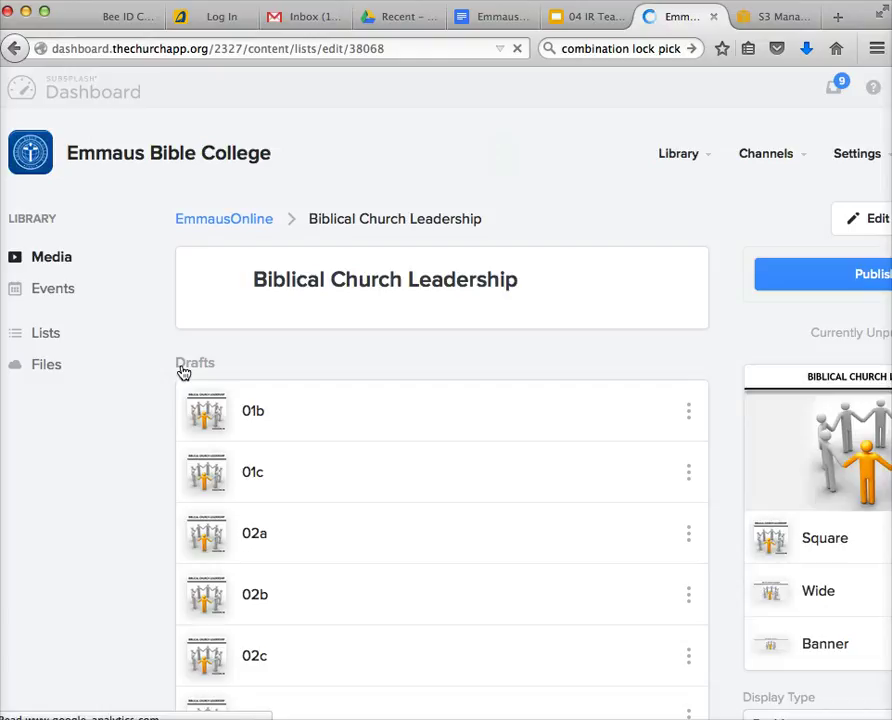
pyautogui.click(268, 366)
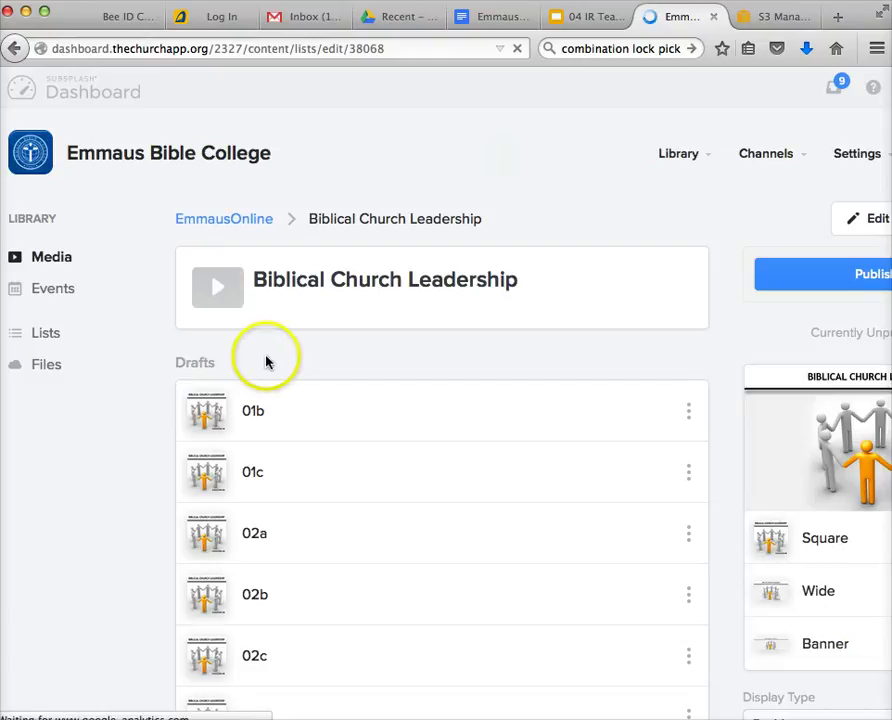
# Step: Open the draft item 01b of the series and examine its MP3, MP4 and segmented M3U8 media links
pyautogui.scroll(-15, 286, 369)
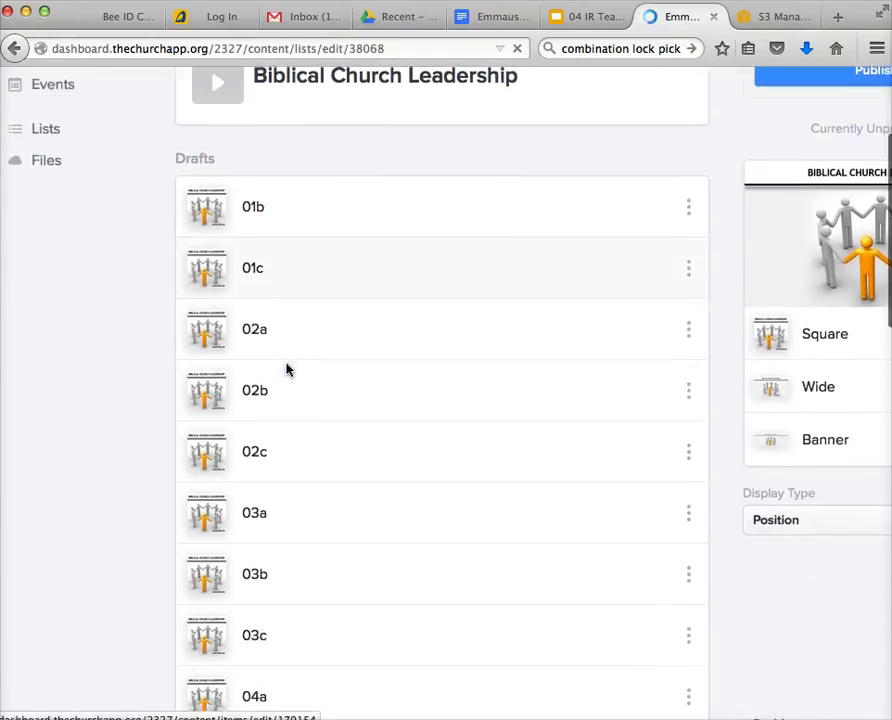
pyautogui.scroll(-6, 286, 369)
pyautogui.scroll(15, 286, 369)
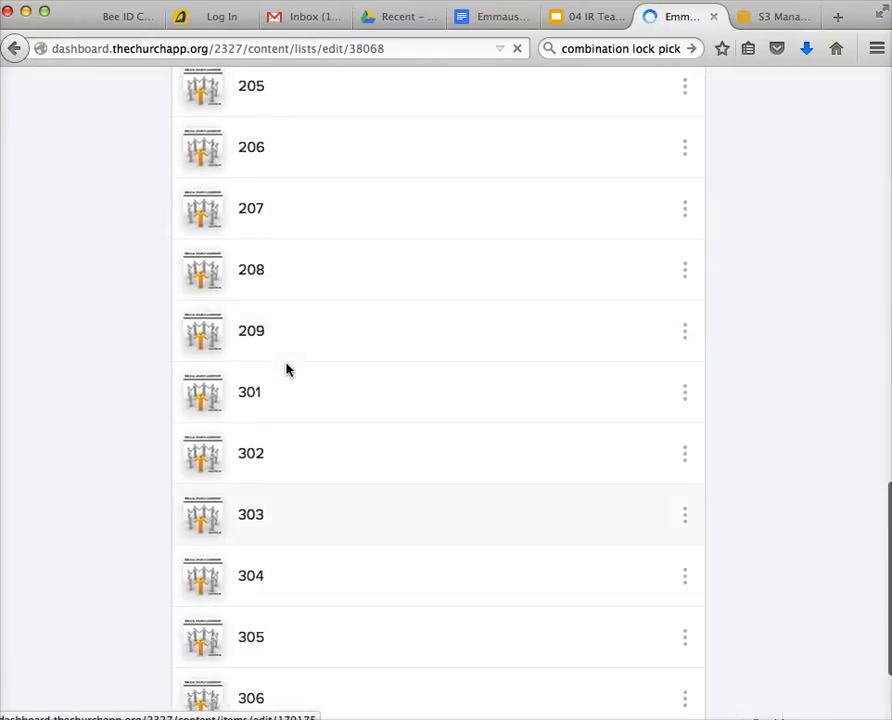
pyautogui.scroll(2, 290, 370)
pyautogui.click(238, 417)
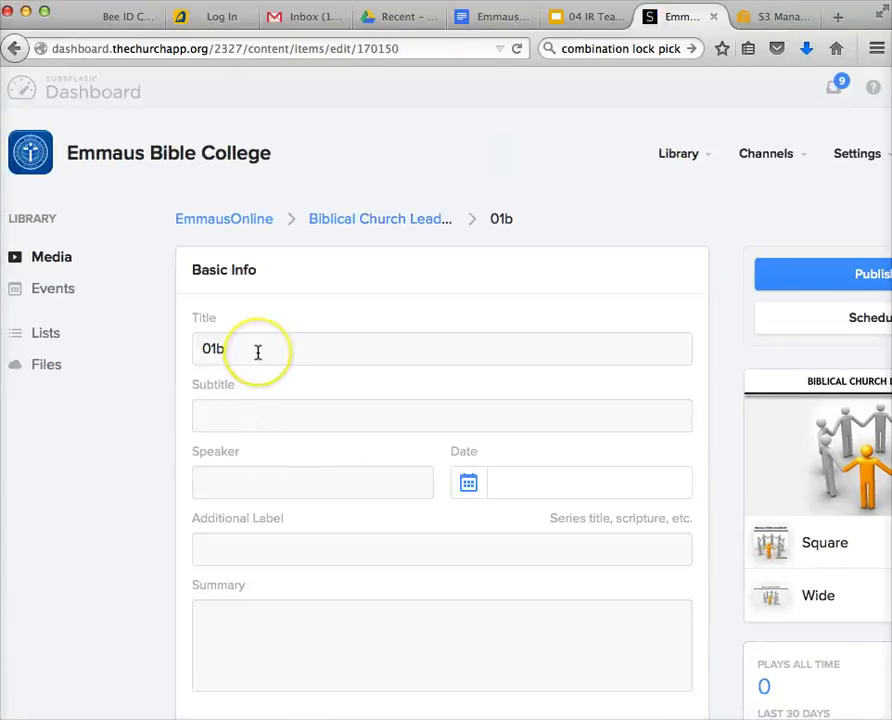
pyautogui.scroll(-1, 310, 358)
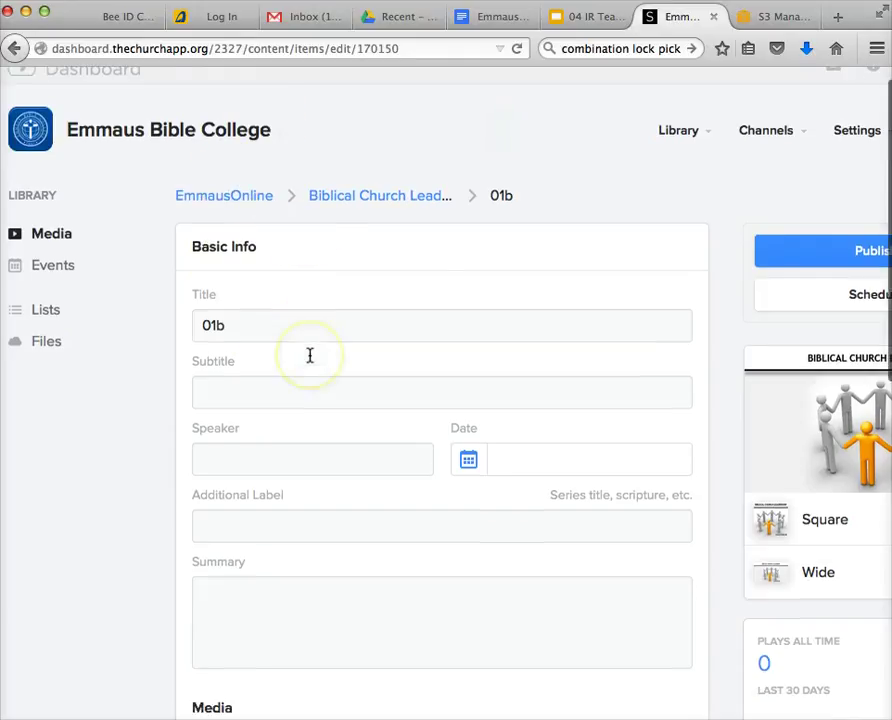
pyautogui.scroll(-5, 310, 355)
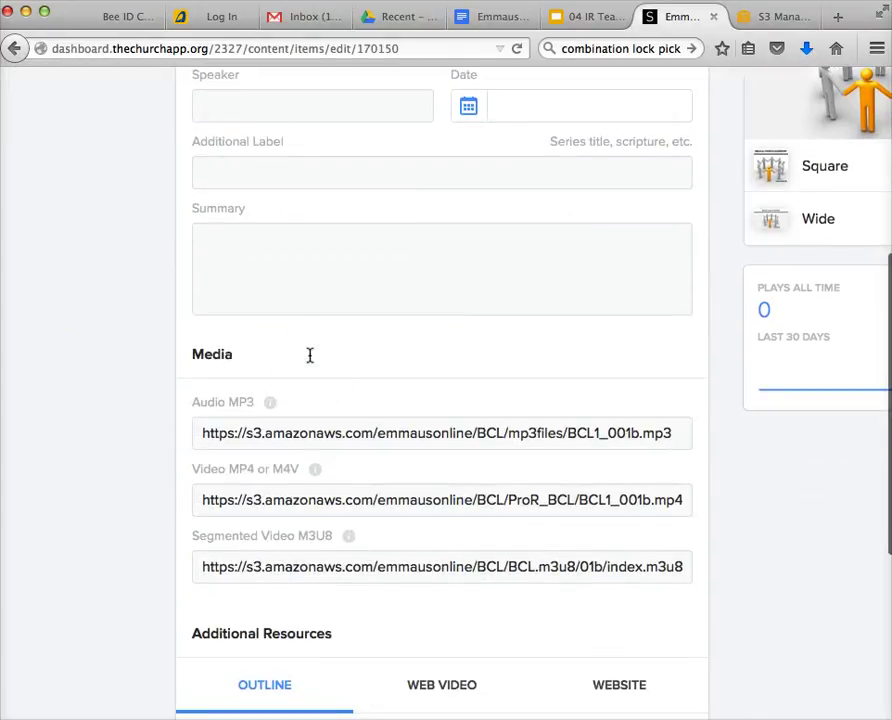
pyautogui.click(346, 497)
pyautogui.scroll(-2, 358, 498)
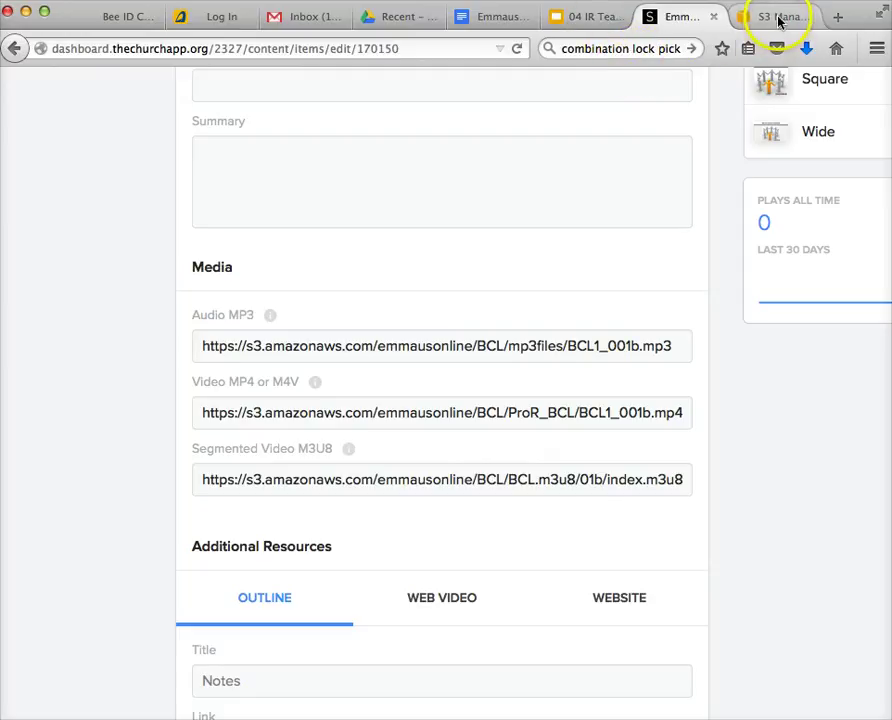
pyautogui.scroll(5, 606, 197)
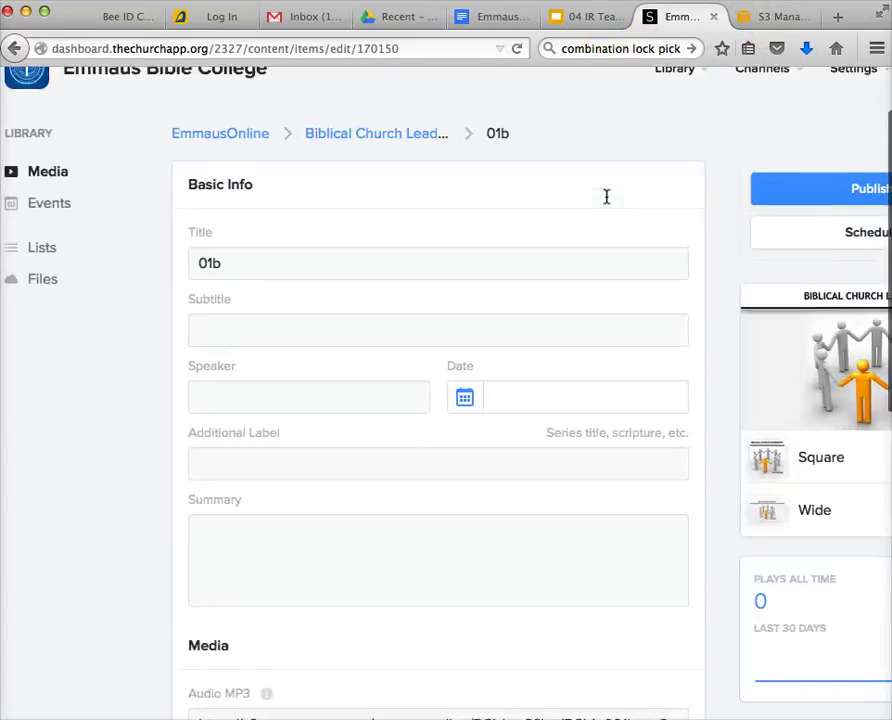
# Step: Switch back to the S3 console and open the 01b folder inside BCL.m3u8
pyautogui.click(768, 20)
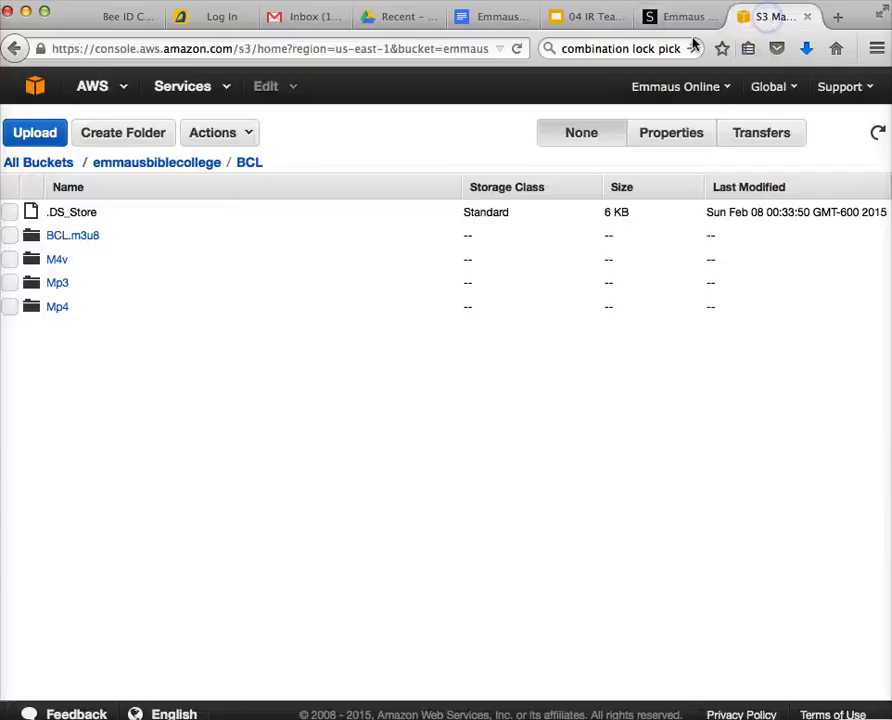
pyautogui.click(63, 238)
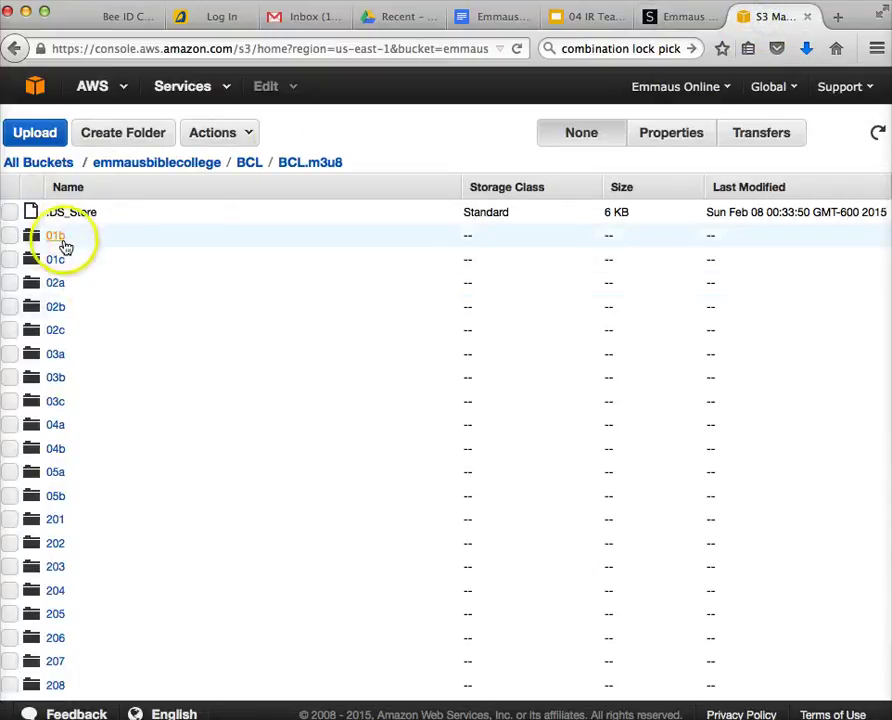
pyautogui.click(56, 237)
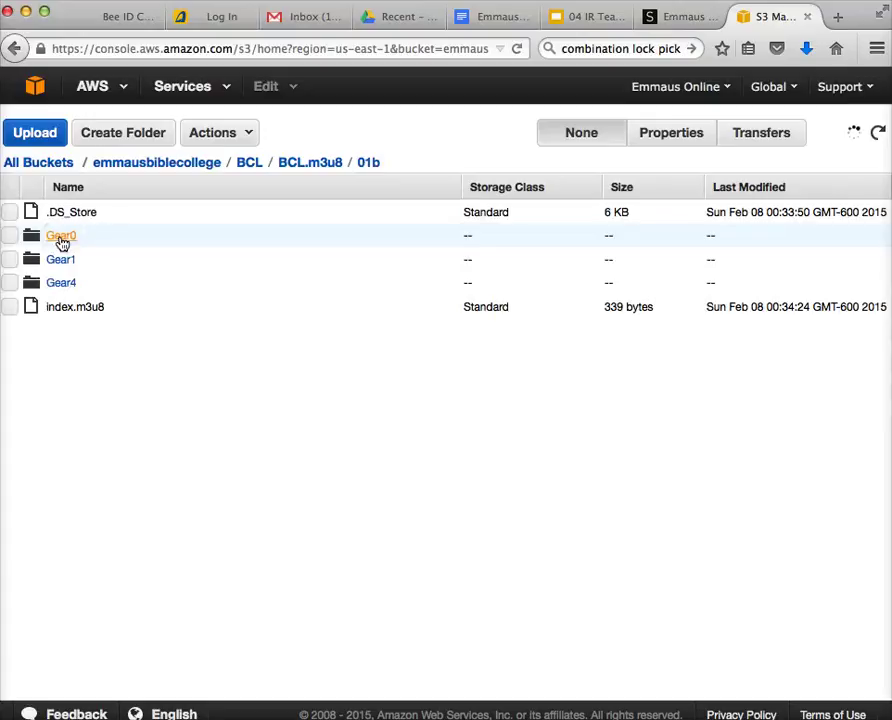
# Step: Show the properties of index.m3u8 in the 01b folder and copy its link address
pyautogui.click(71, 314)
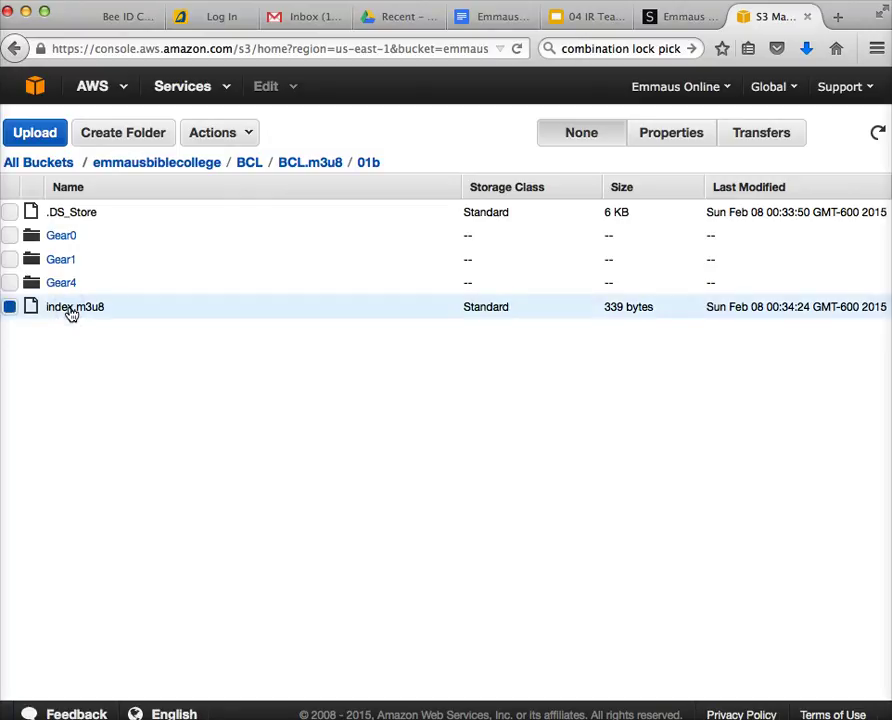
pyautogui.click(64, 313)
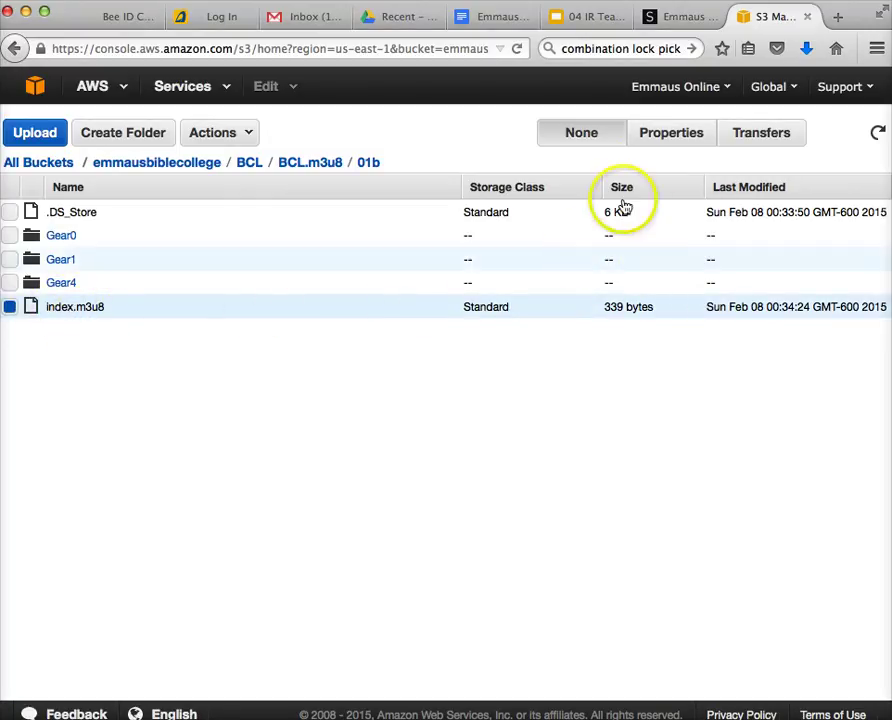
pyautogui.click(673, 145)
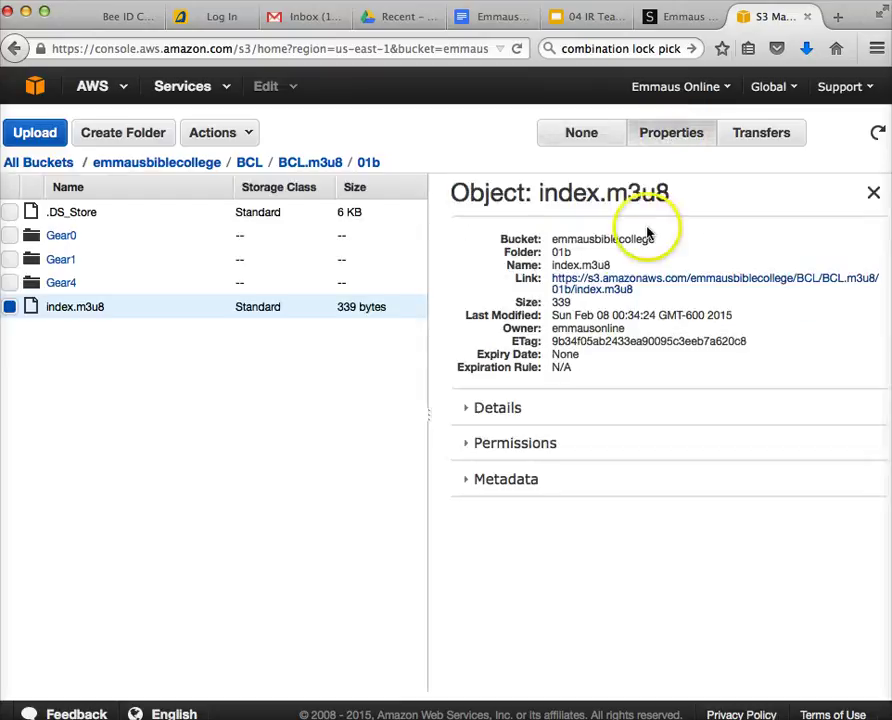
pyautogui.rightClick(631, 280)
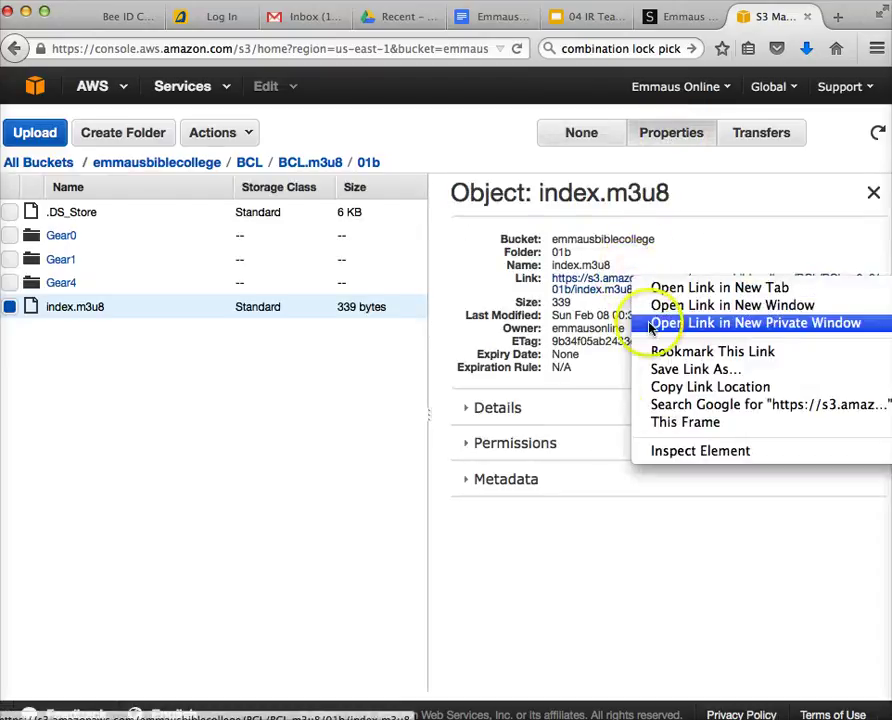
pyautogui.click(670, 388)
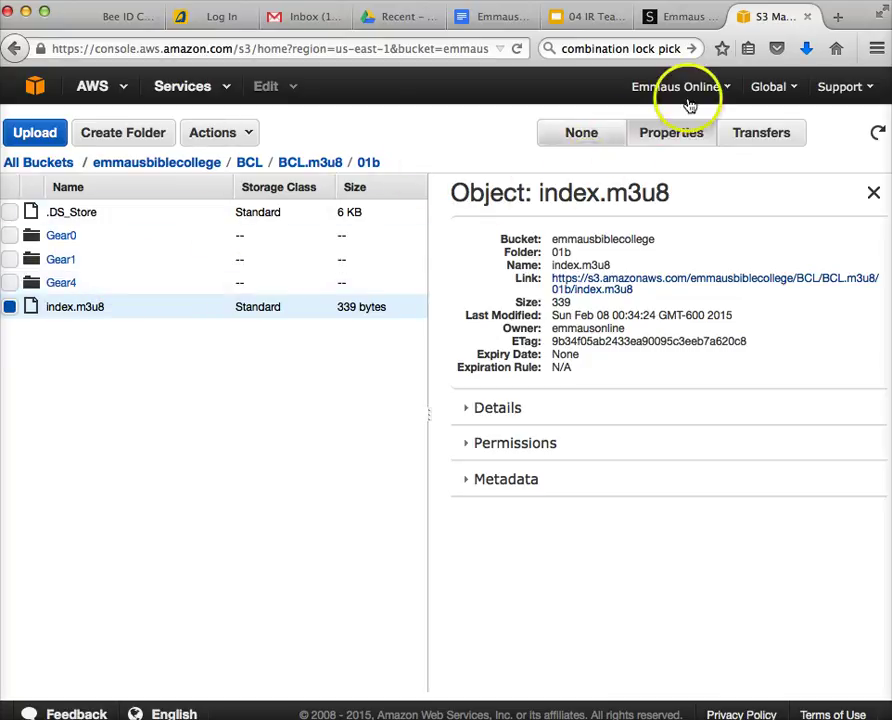
# Step: Switch to the Subsplash dashboard and replace item 01b's Segmented Video M3U8 link with the copied emmausbiblecollege index.m3u8 URL
pyautogui.click(687, 30)
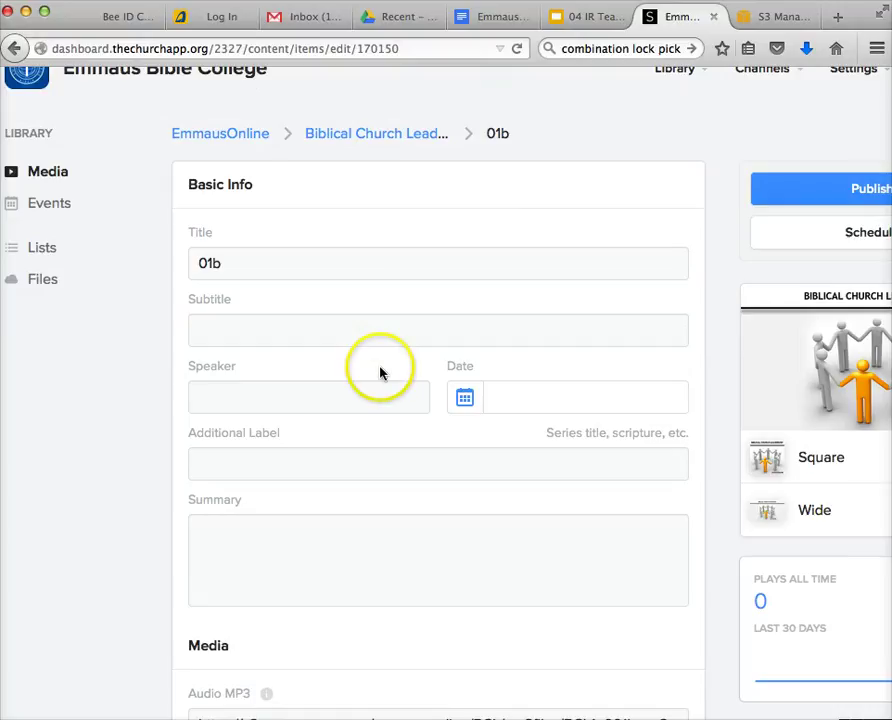
pyautogui.scroll(-3, 381, 373)
pyautogui.scroll(-3, 380, 373)
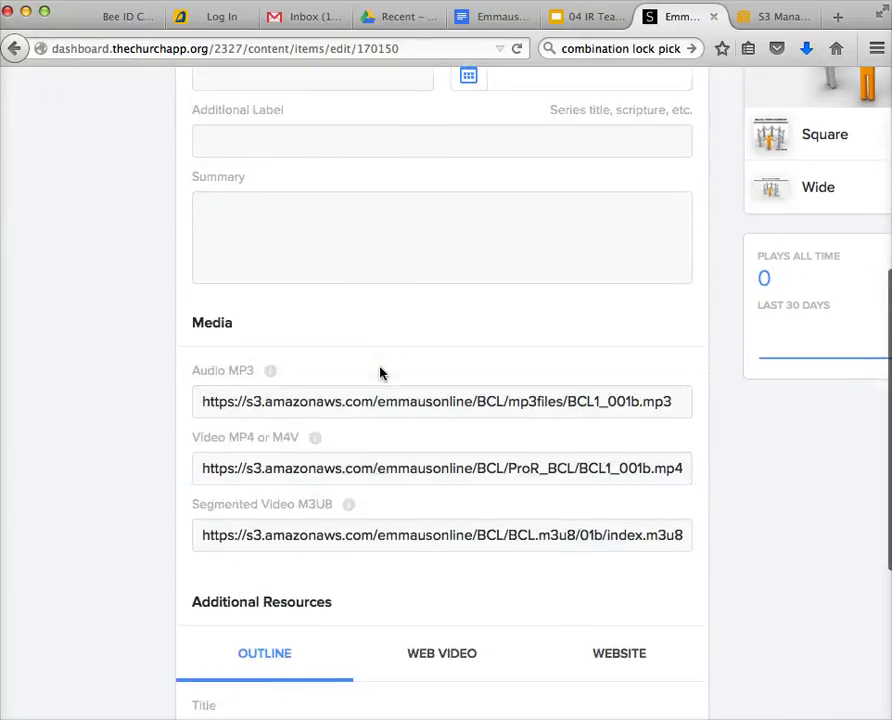
pyautogui.doubleClick(362, 535)
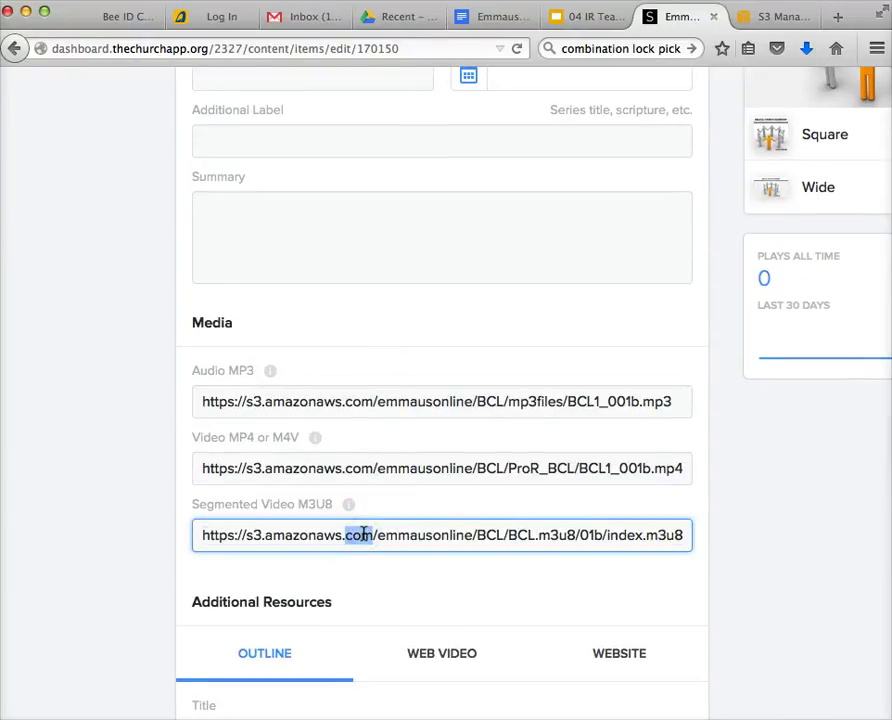
pyautogui.click(363, 535)
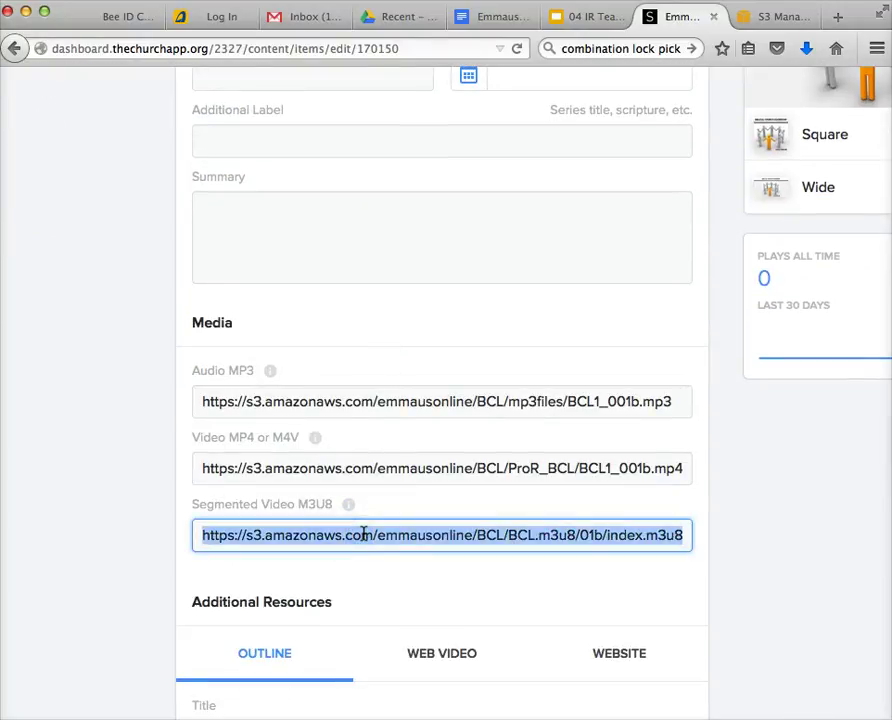
pyautogui.press('super+v')
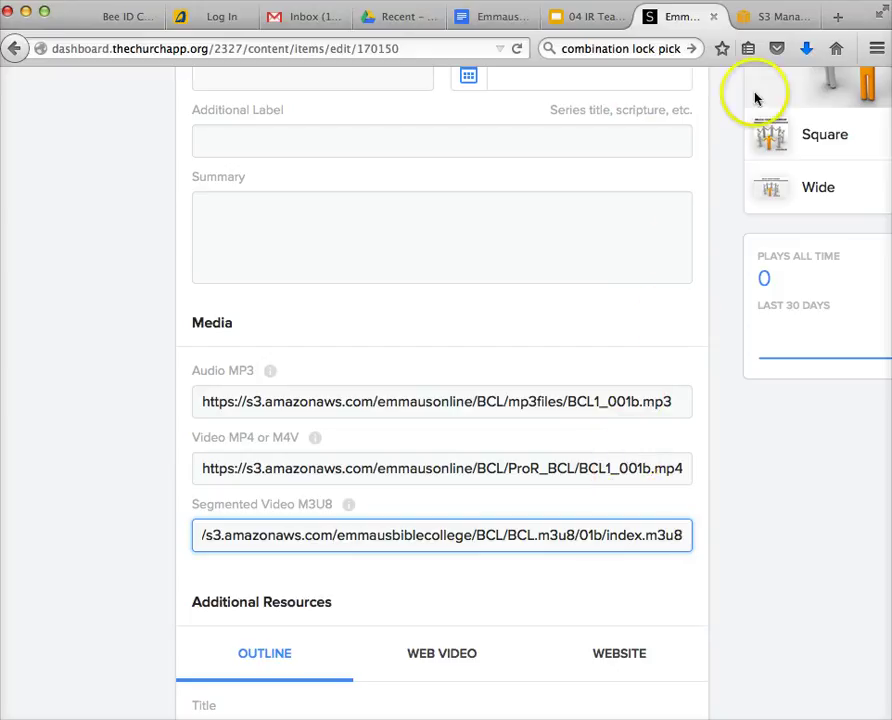
# Step: Switch to the S3 console and copy the link address of BCL1_001b.mp4 from the Mp4 folder inside BCL
pyautogui.click(779, 27)
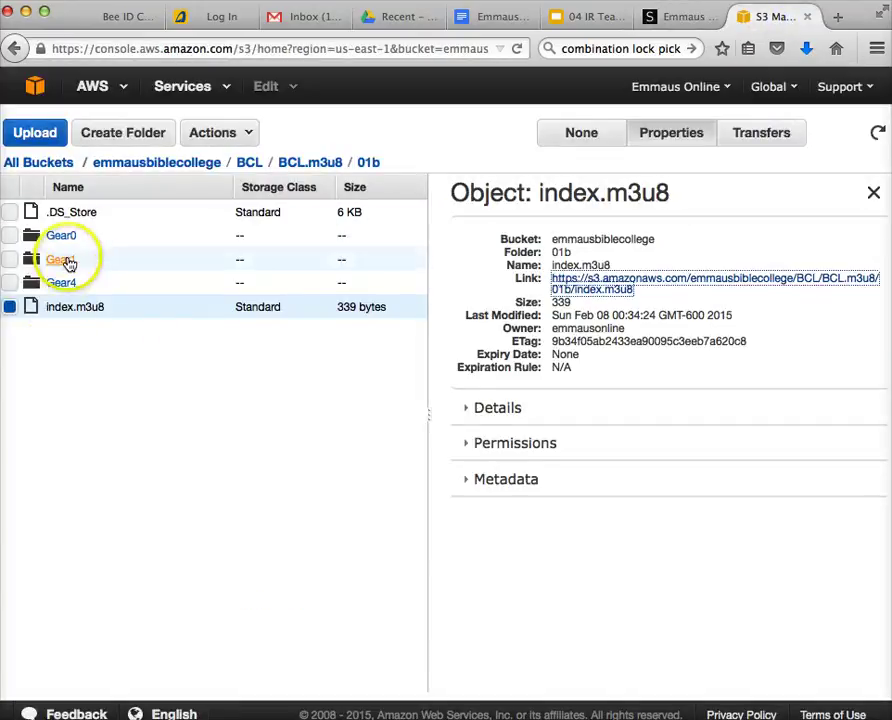
pyautogui.click(255, 164)
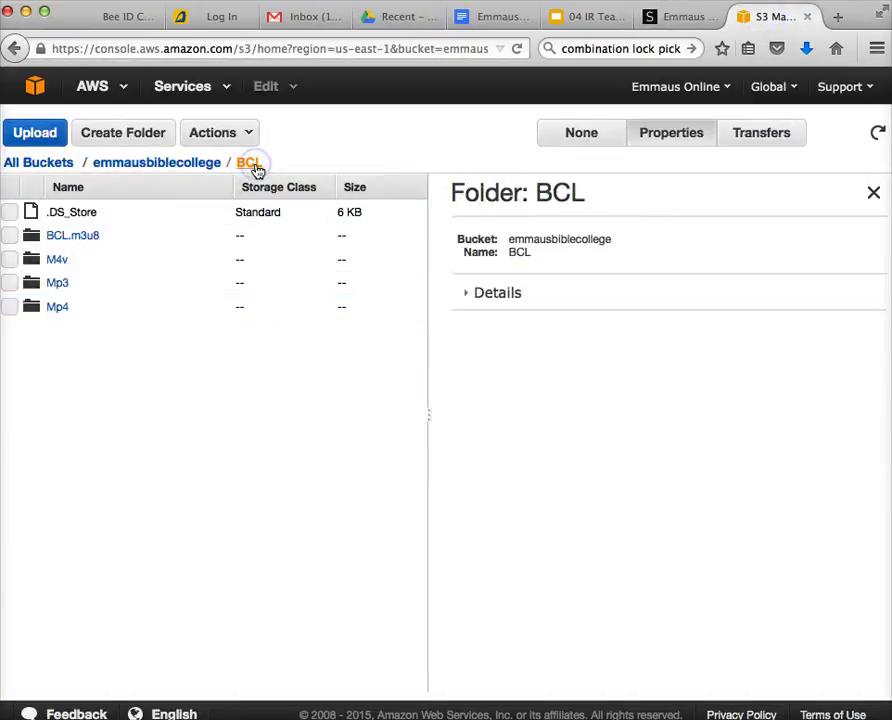
pyautogui.click(57, 308)
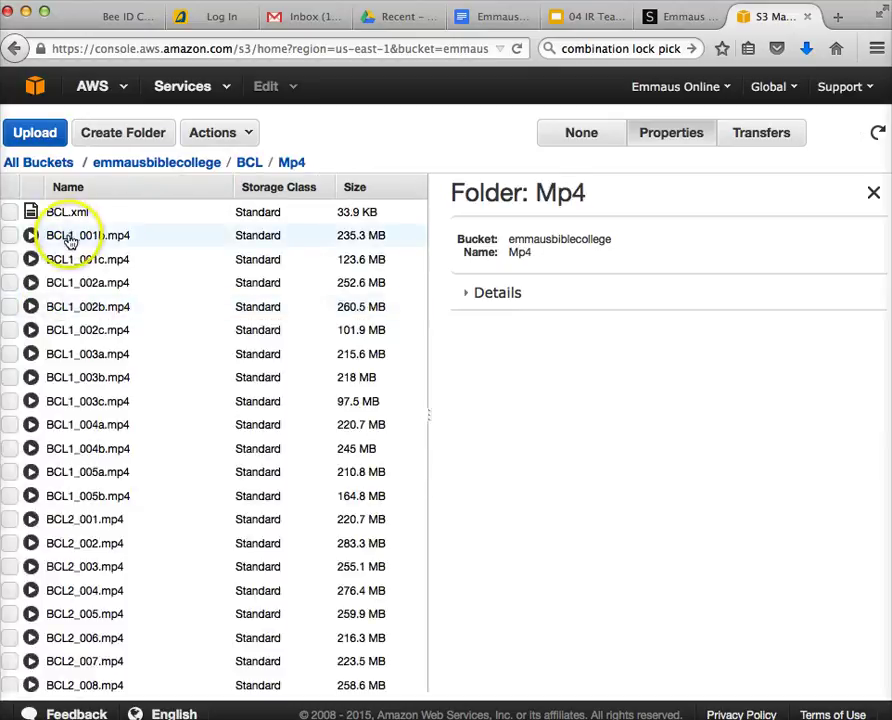
pyautogui.click(70, 238)
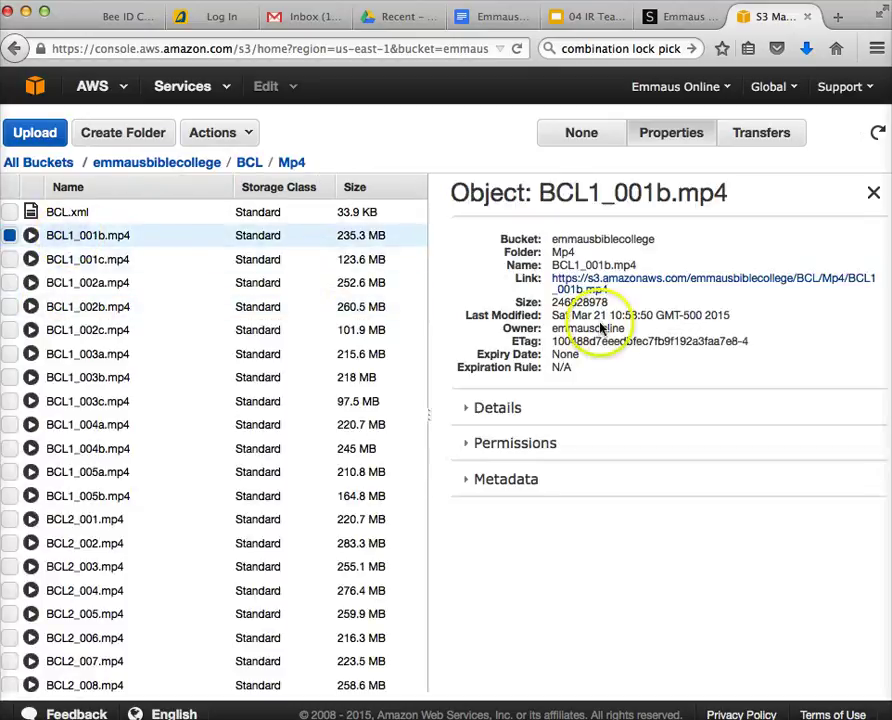
pyautogui.rightClick(661, 282)
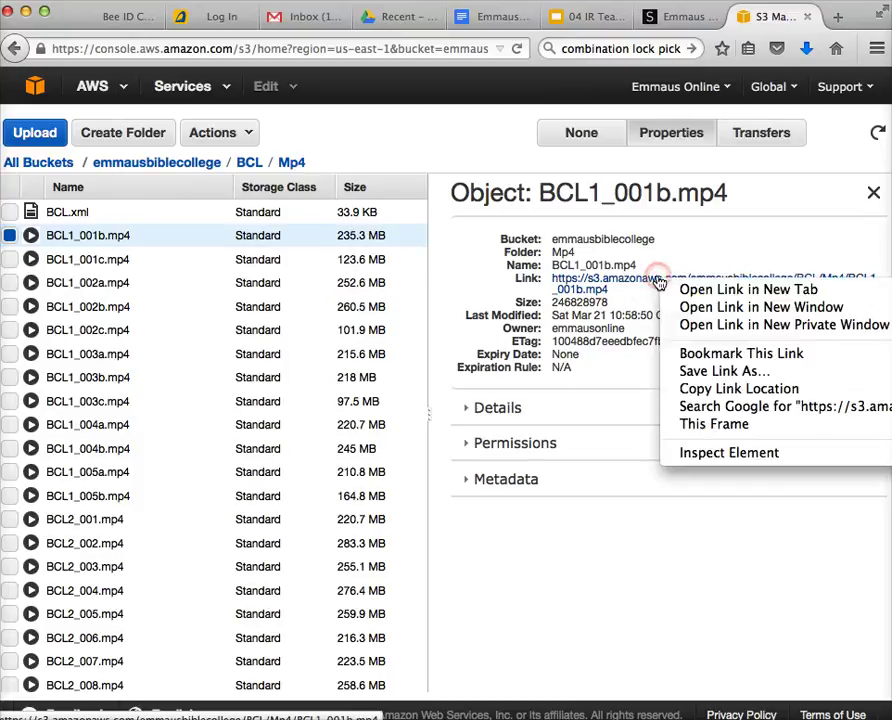
pyautogui.click(697, 390)
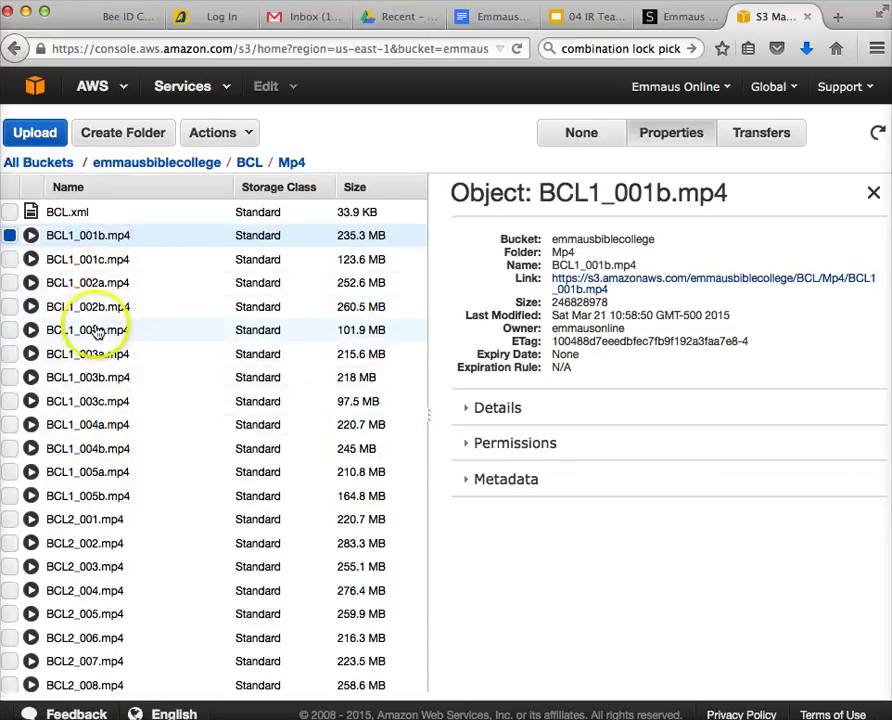
# Step: Back in the Subsplash dashboard, replace item 01b's Video MP4 or M4V link with the copied BCL1_001b.mp4 URL
pyautogui.click(676, 16)
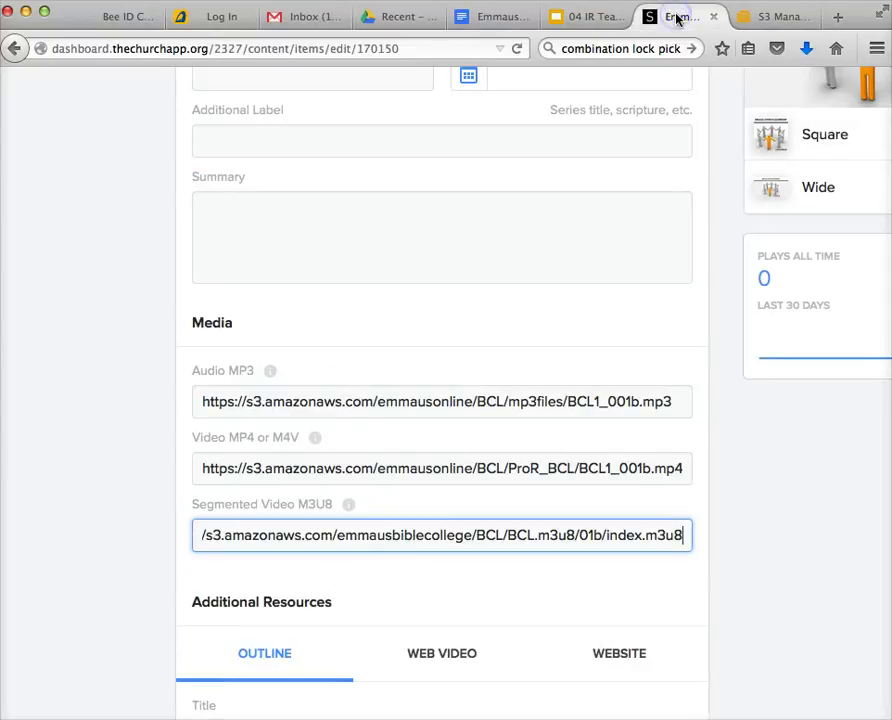
pyautogui.tripleClick(440, 475)
pyautogui.press('super+v')
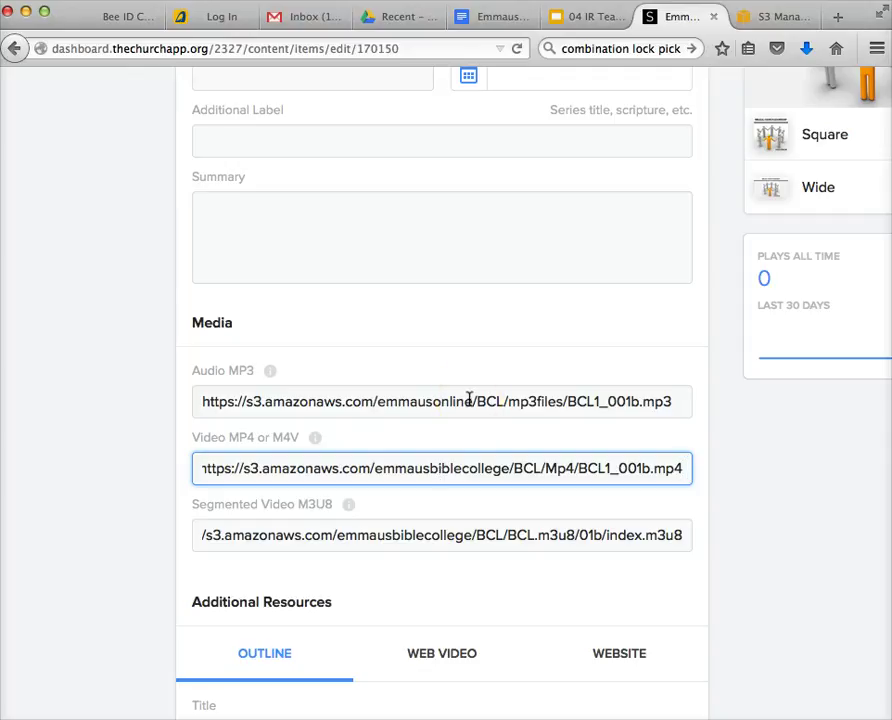
# Step: Return to the S3 console and copy the link address of BCL1_001b.mp3 from the Mp3 folder inside BCL
pyautogui.click(762, 22)
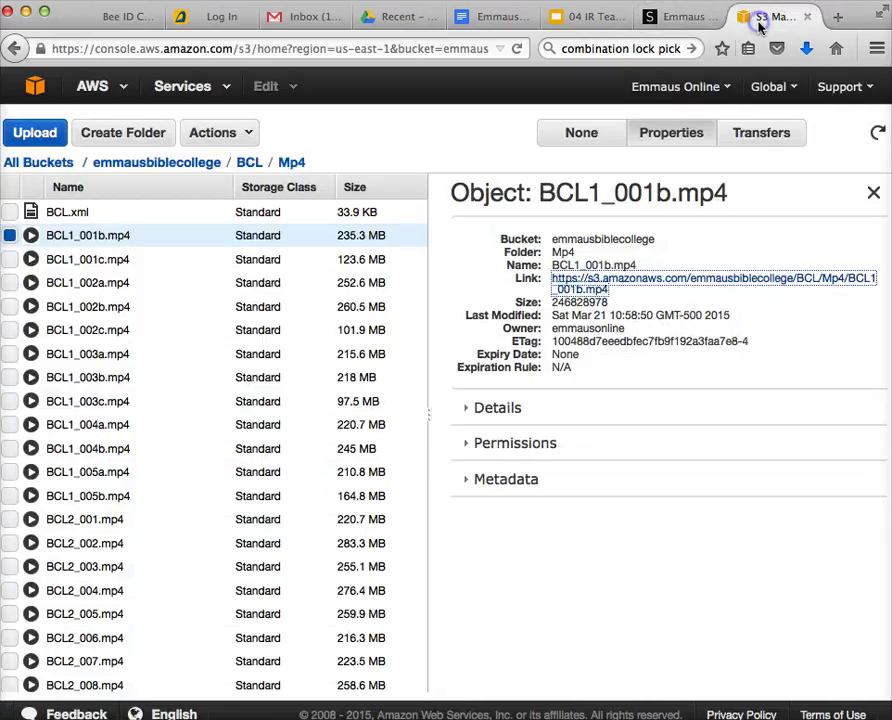
pyautogui.click(250, 164)
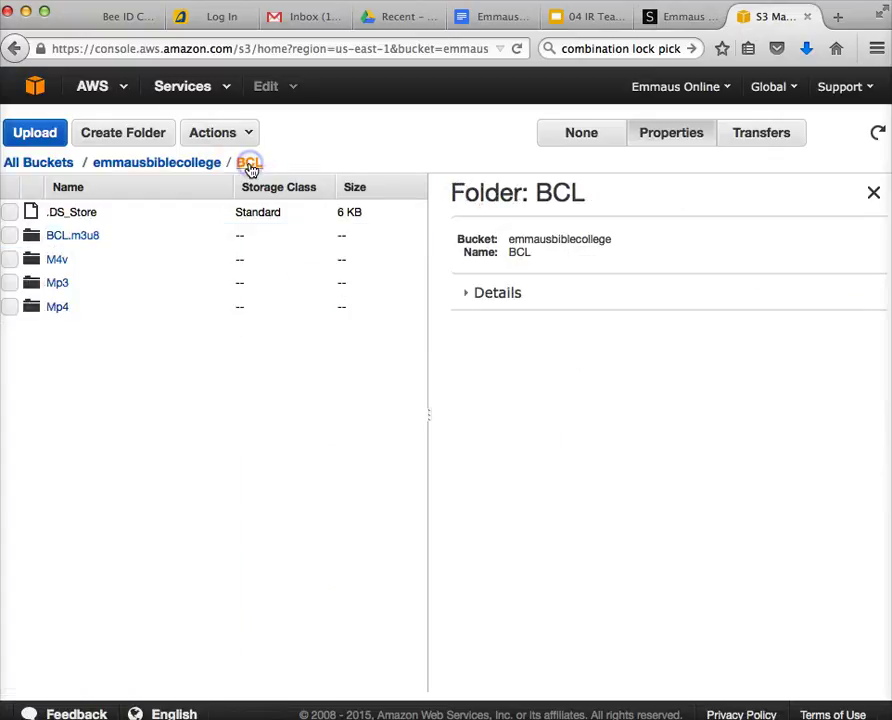
pyautogui.click(55, 287)
pyautogui.click(60, 260)
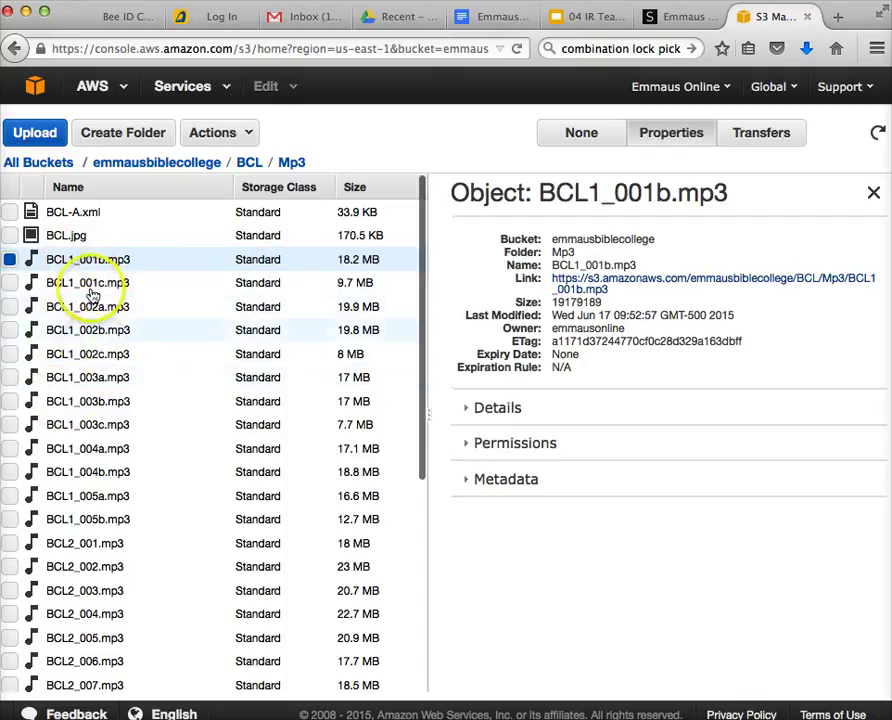
pyautogui.rightClick(688, 285)
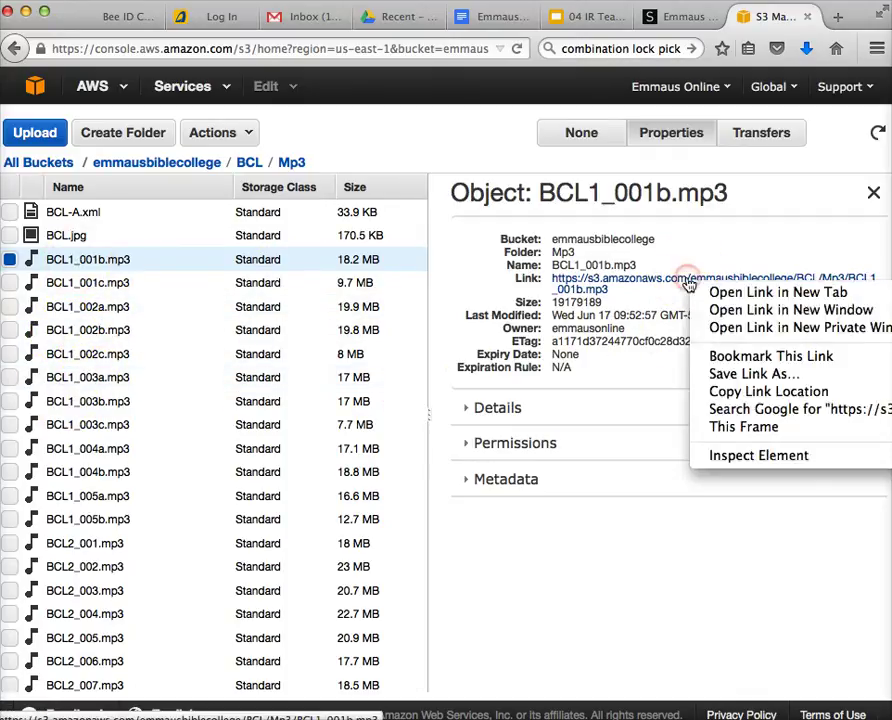
pyautogui.click(741, 394)
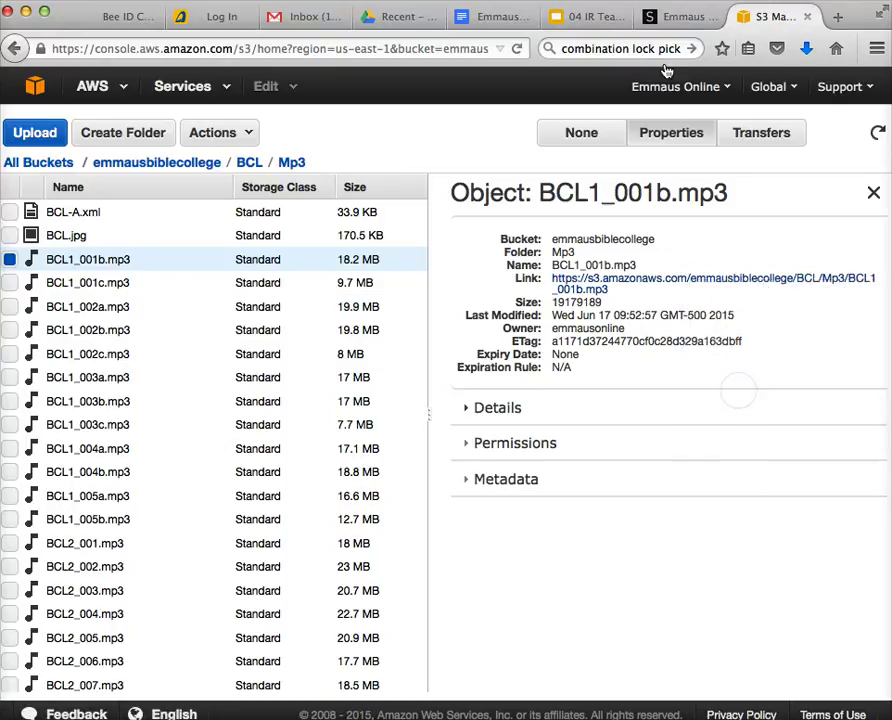
# Step: In the Subsplash dashboard, replace item 01b's Audio MP3 link with the copied BCL1_001b.mp3 URL
pyautogui.click(676, 10)
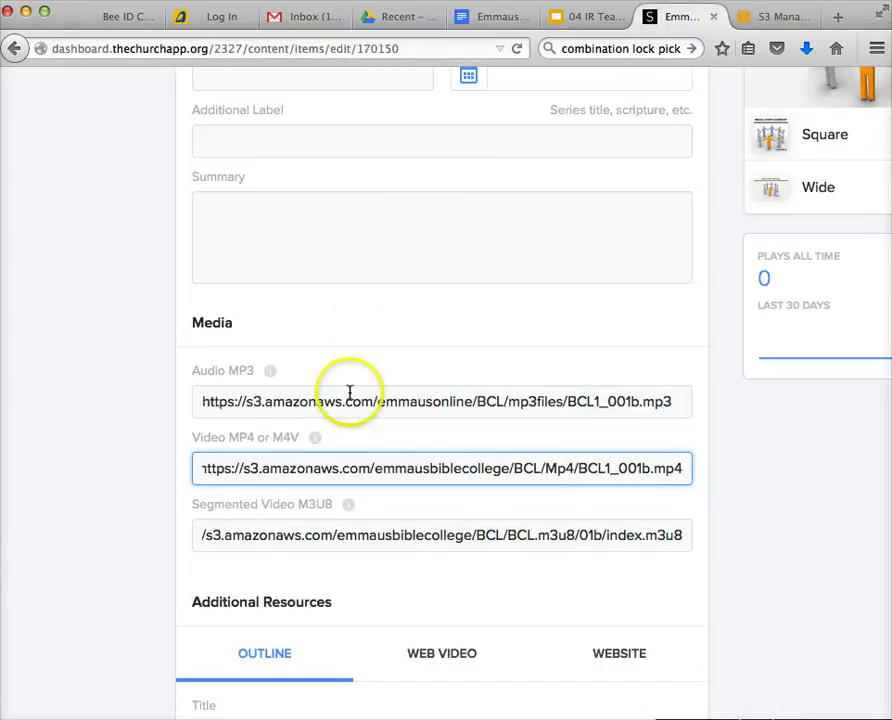
pyautogui.click(347, 401)
pyautogui.tripleClick(347, 401)
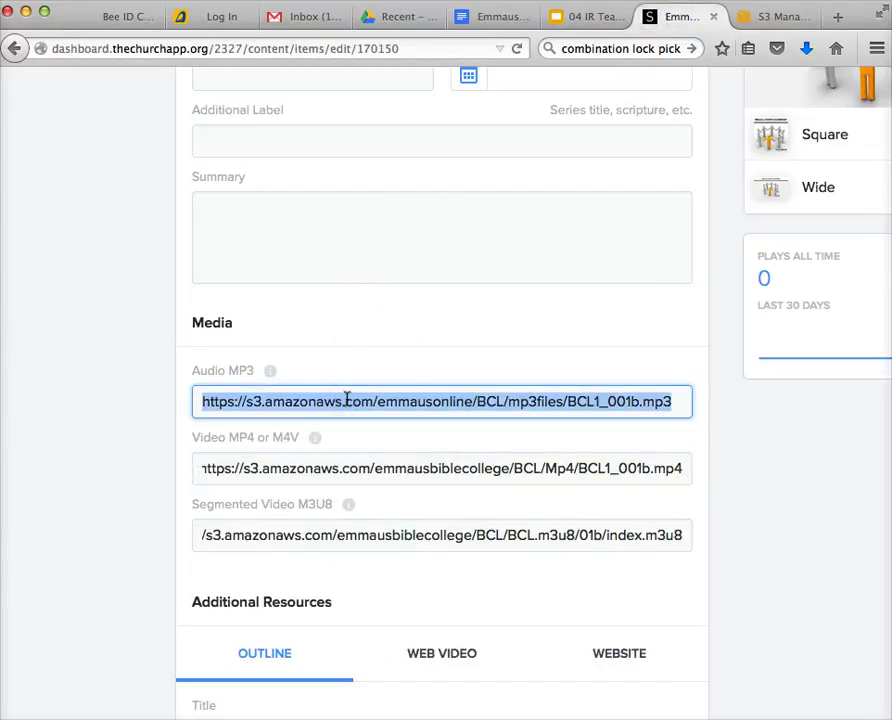
pyautogui.press('super+v')
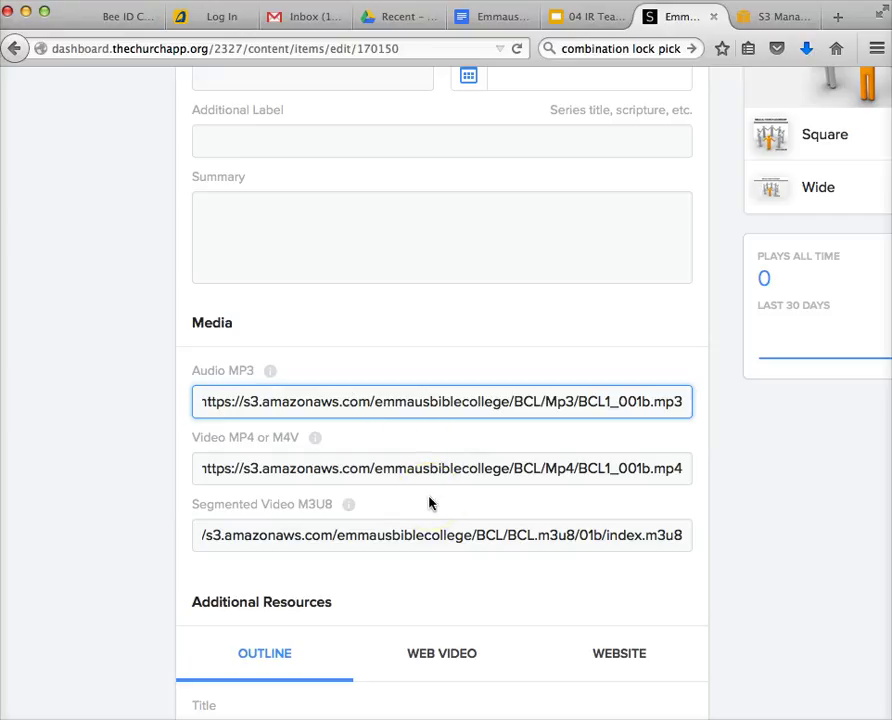
# Step: Save the edited item 01b and return to the list of drafts in the Biblical Church Leadership series
pyautogui.scroll(-5, 429, 503)
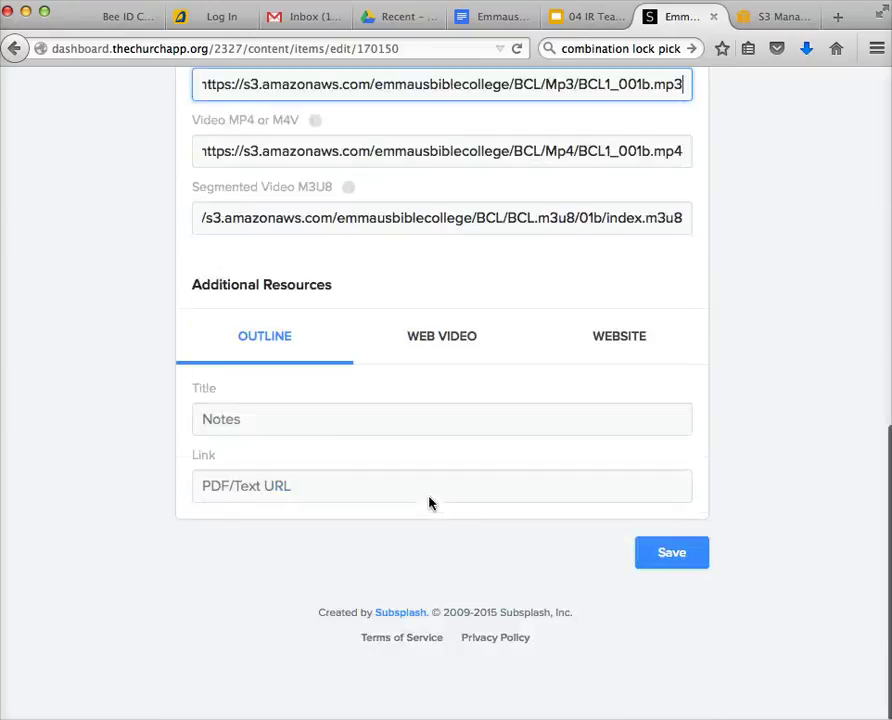
pyautogui.click(672, 555)
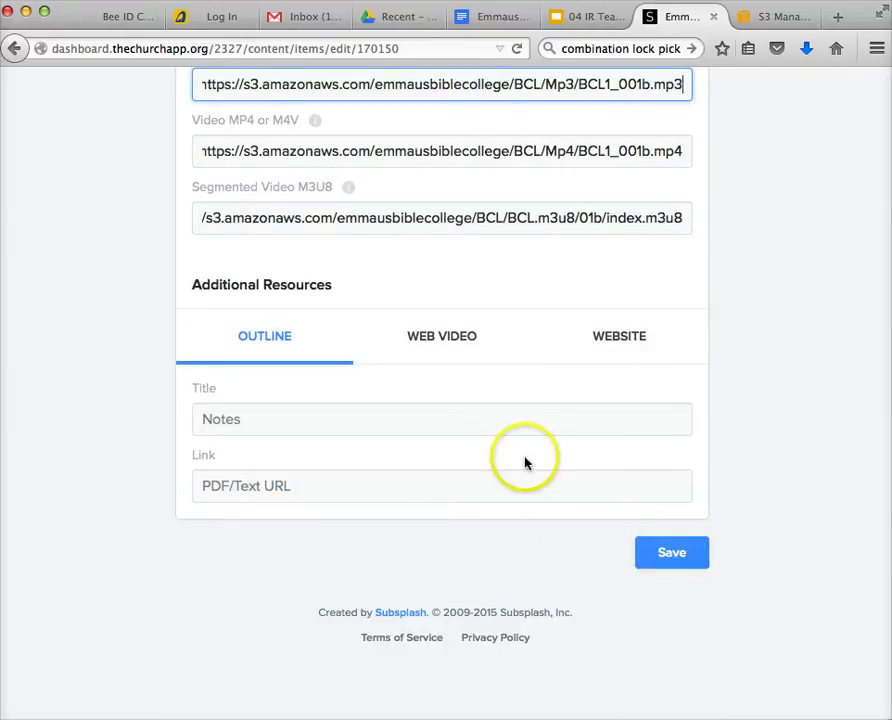
pyautogui.scroll(10, 492, 418)
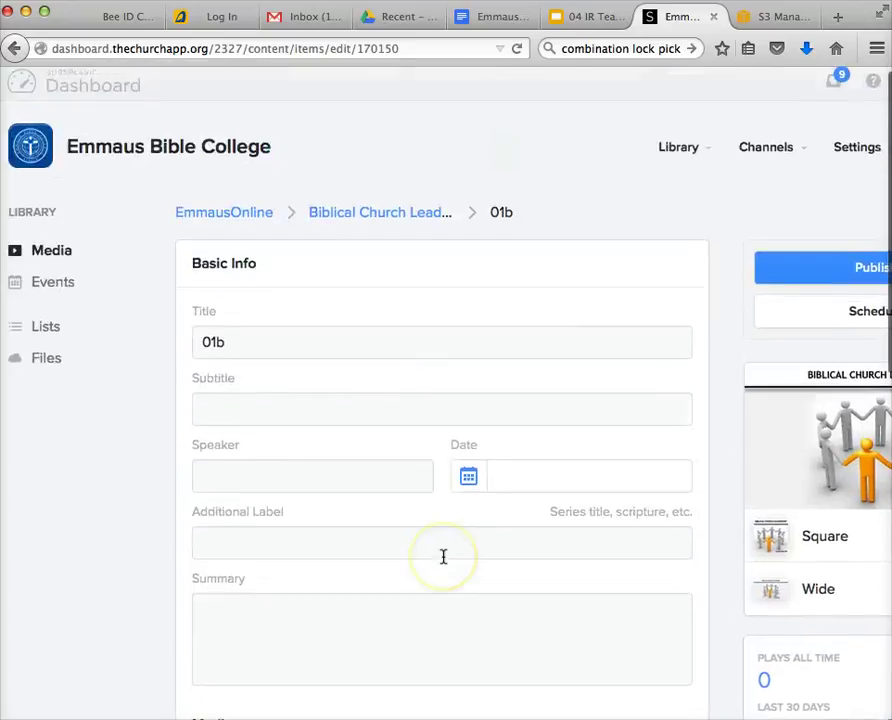
pyautogui.scroll(-10, 444, 556)
pyautogui.scroll(-2, 443, 556)
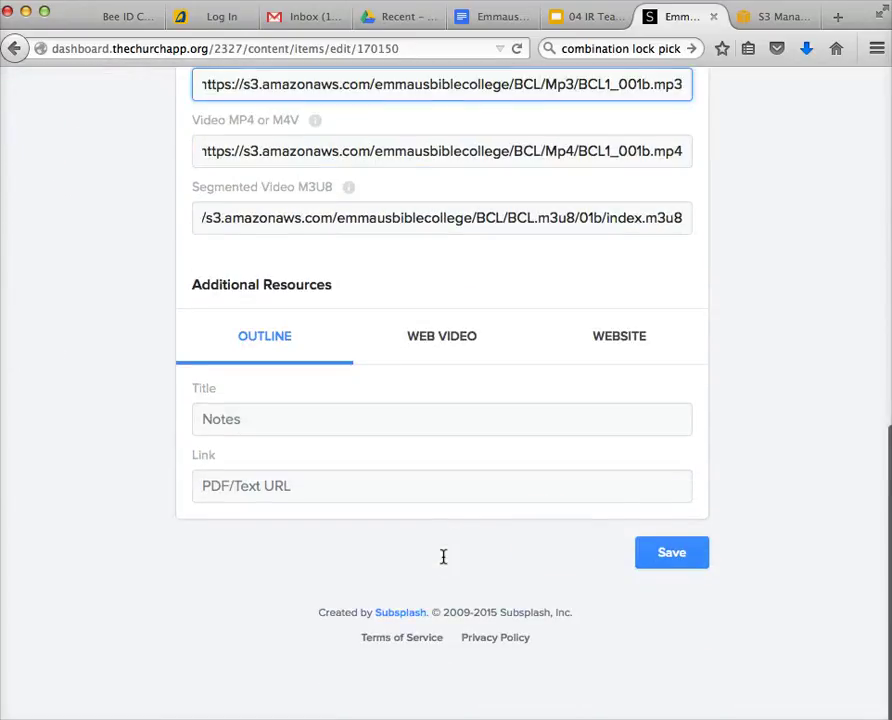
pyautogui.click(671, 553)
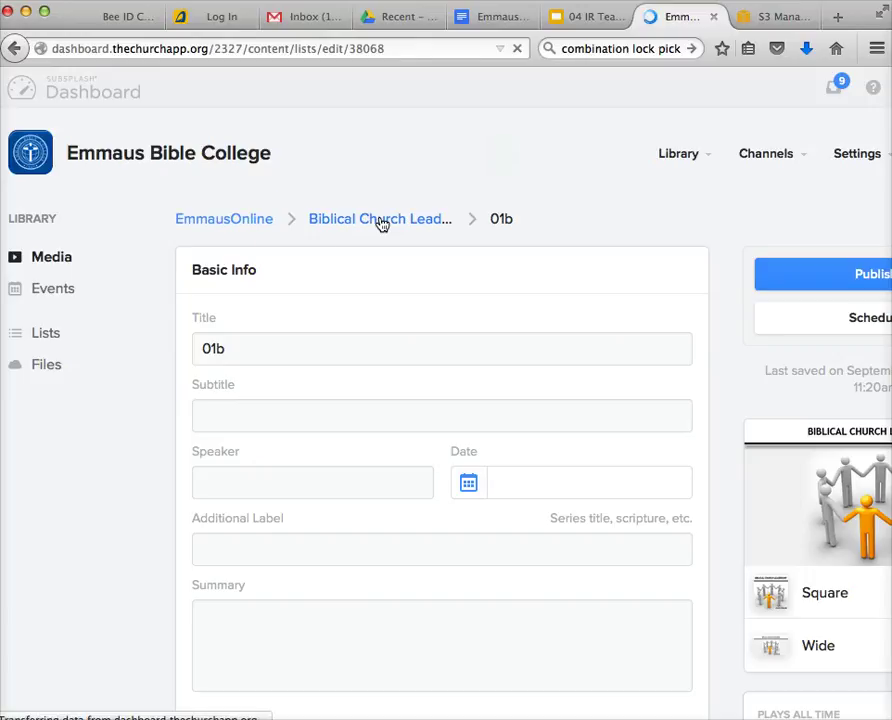
pyautogui.click(232, 224)
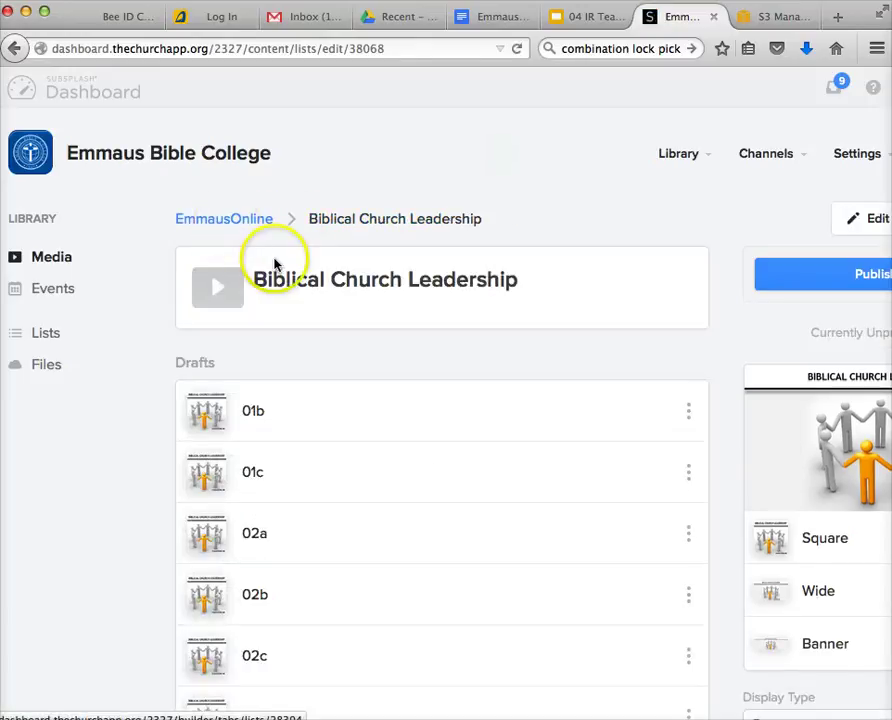
pyautogui.scroll(-10, 316, 334)
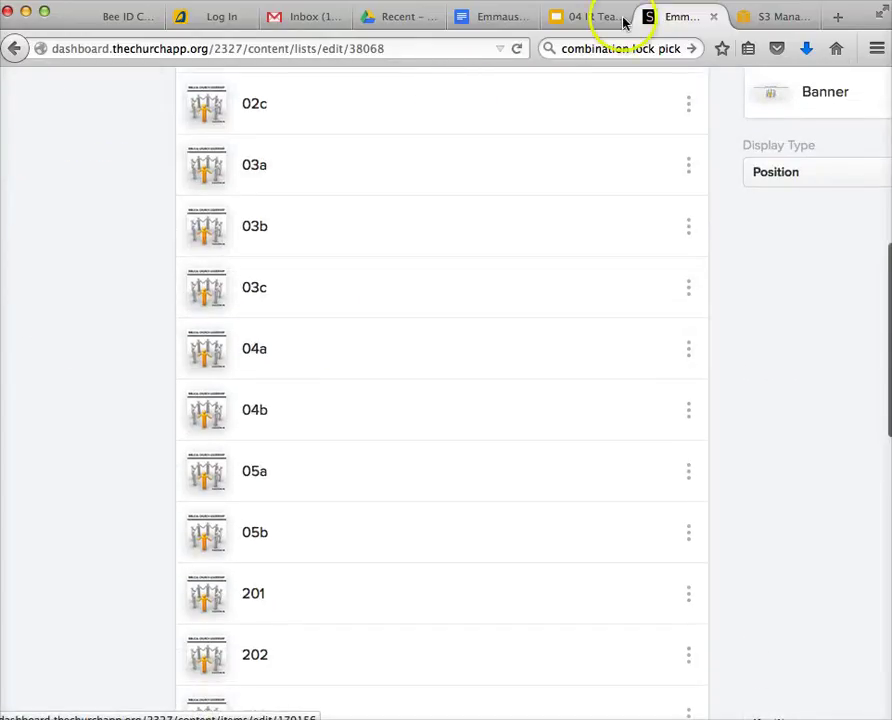
# Step: Switch to the S3 console and open the BCL2 folder of the emmausbiblecollege bucket
pyautogui.click(762, 20)
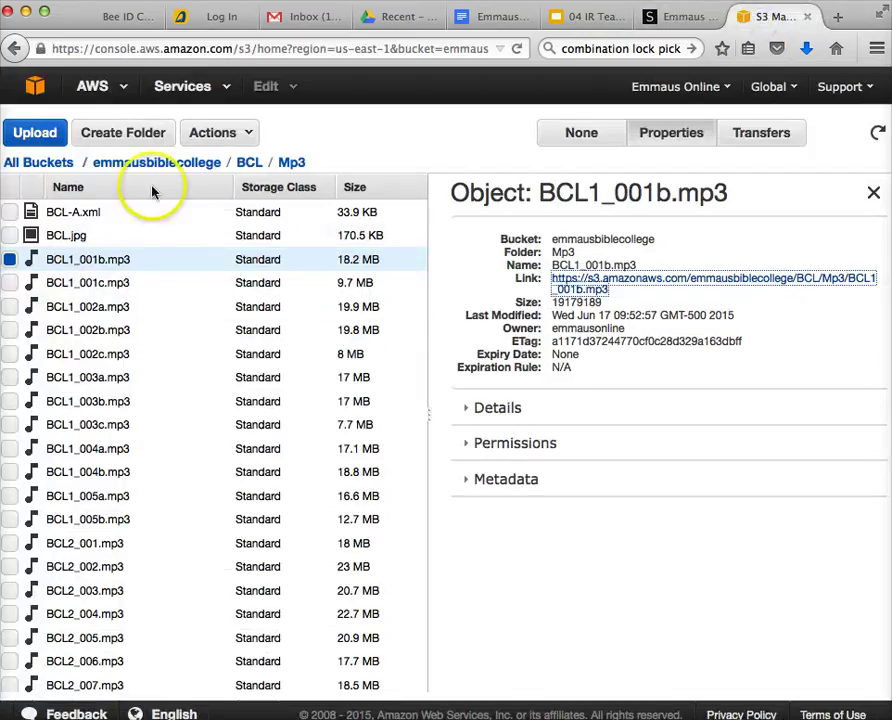
pyautogui.click(209, 164)
pyautogui.click(68, 309)
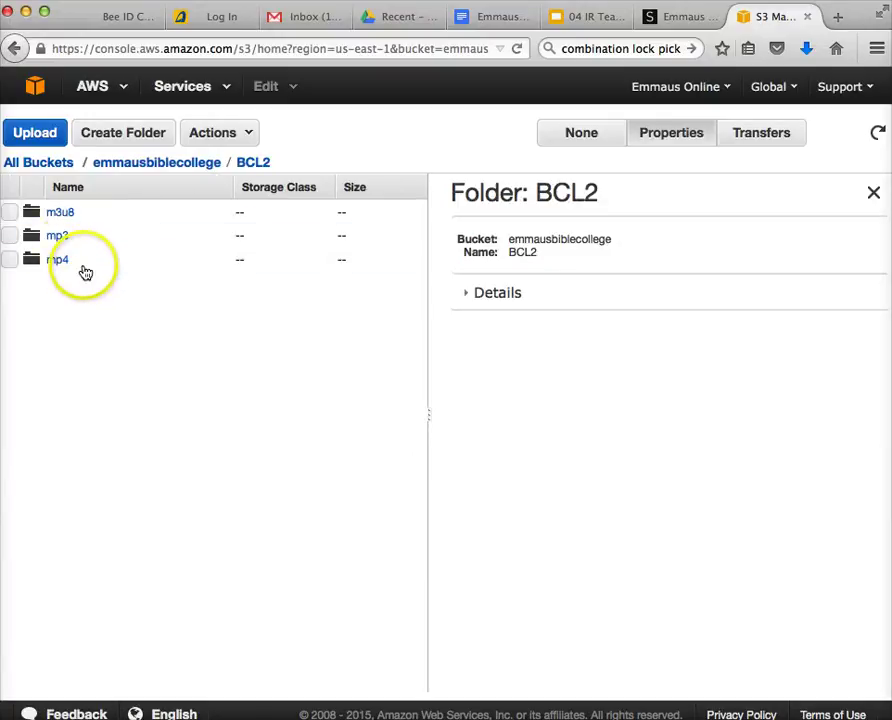
# Step: Copy the link address of index.m3u8 from the BCL2_001 folder inside BCL2's m3u8 folder
pyautogui.click(64, 215)
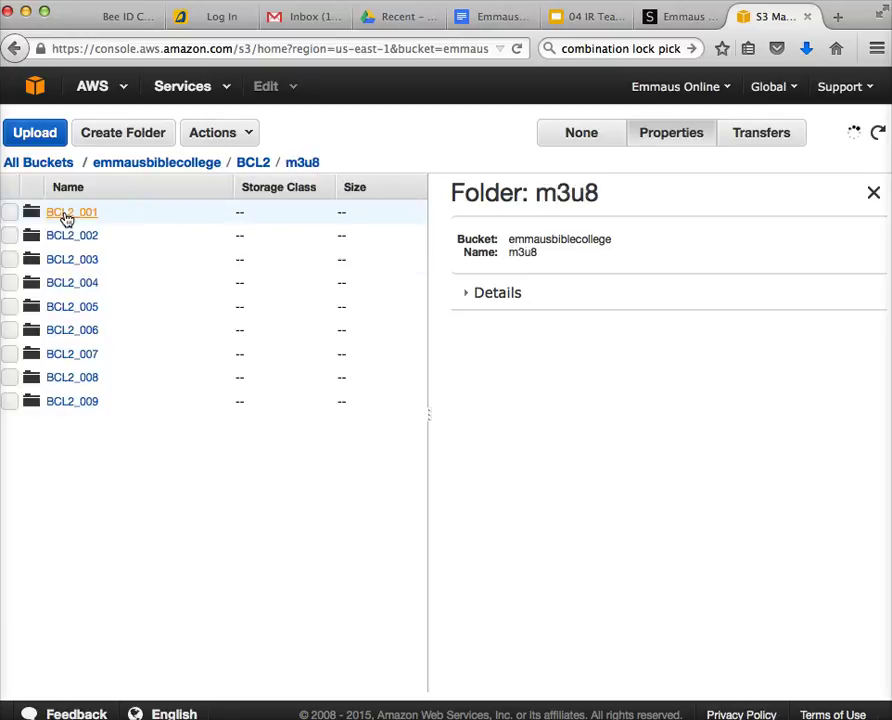
pyautogui.click(109, 245)
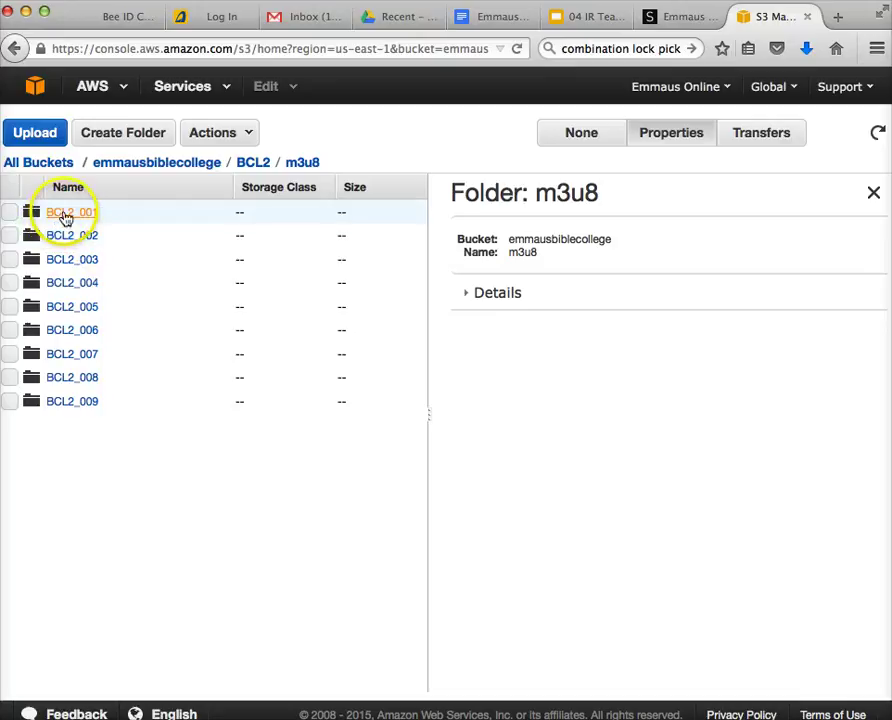
pyautogui.click(64, 215)
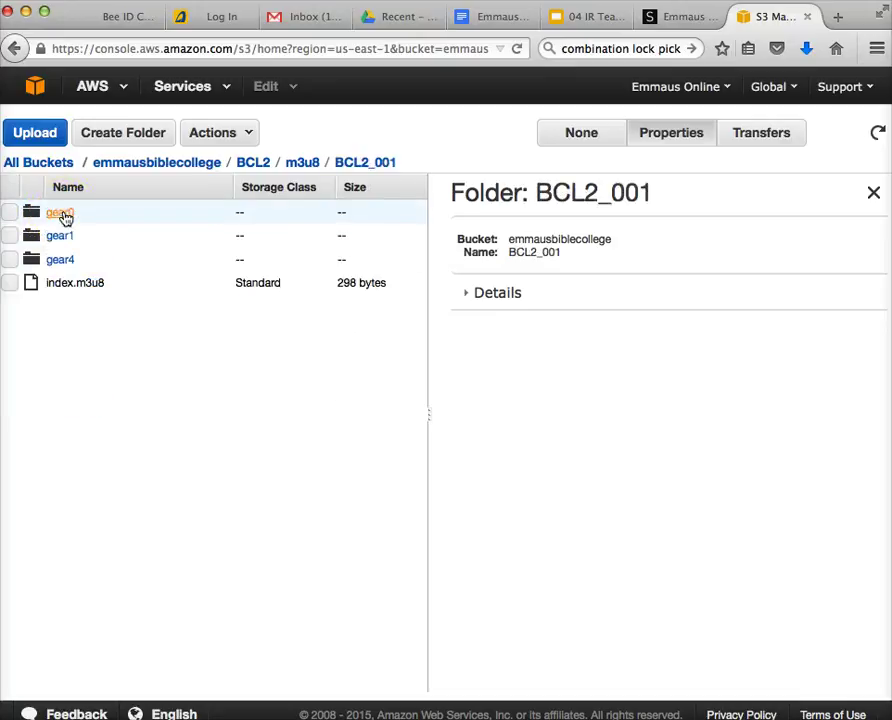
pyautogui.click(76, 284)
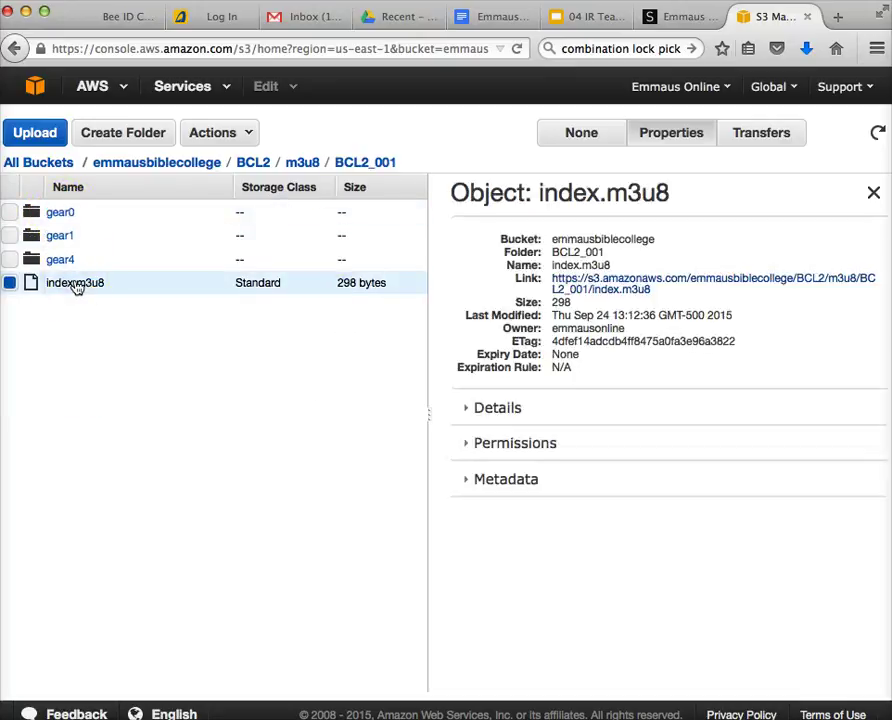
pyautogui.rightClick(625, 283)
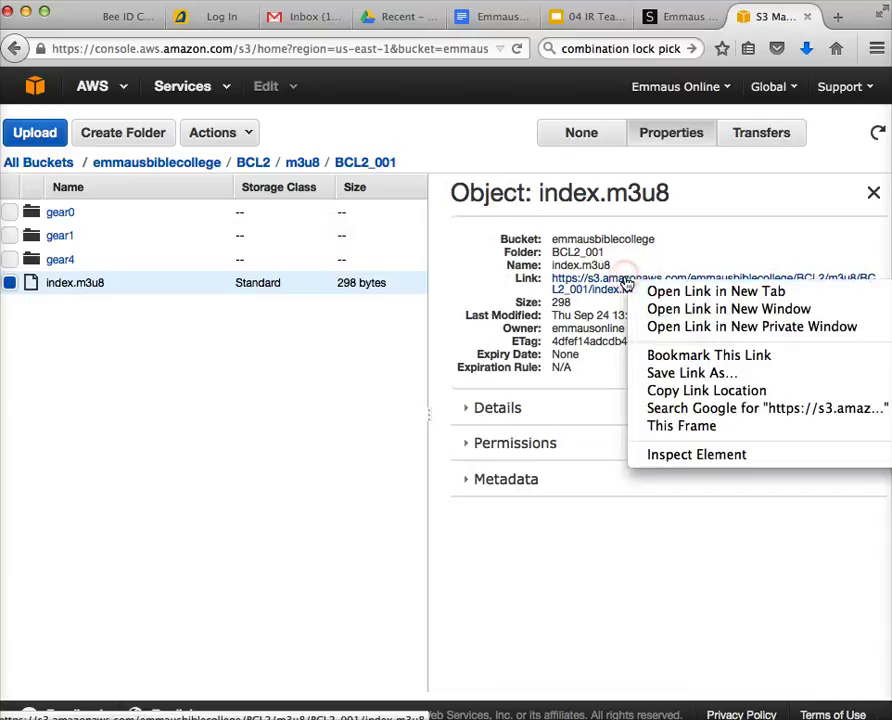
pyautogui.click(680, 391)
# Step: Switch to the Subsplash dashboard and create a new EmmausOnline series named Biblical Church Leadership 2
pyautogui.click(684, 22)
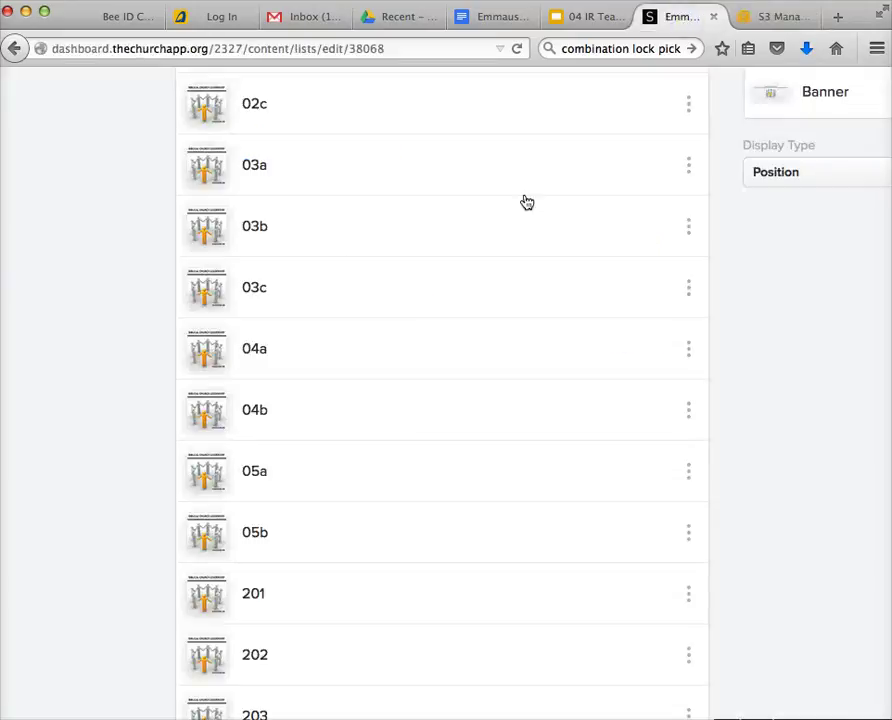
pyautogui.scroll(10, 446, 326)
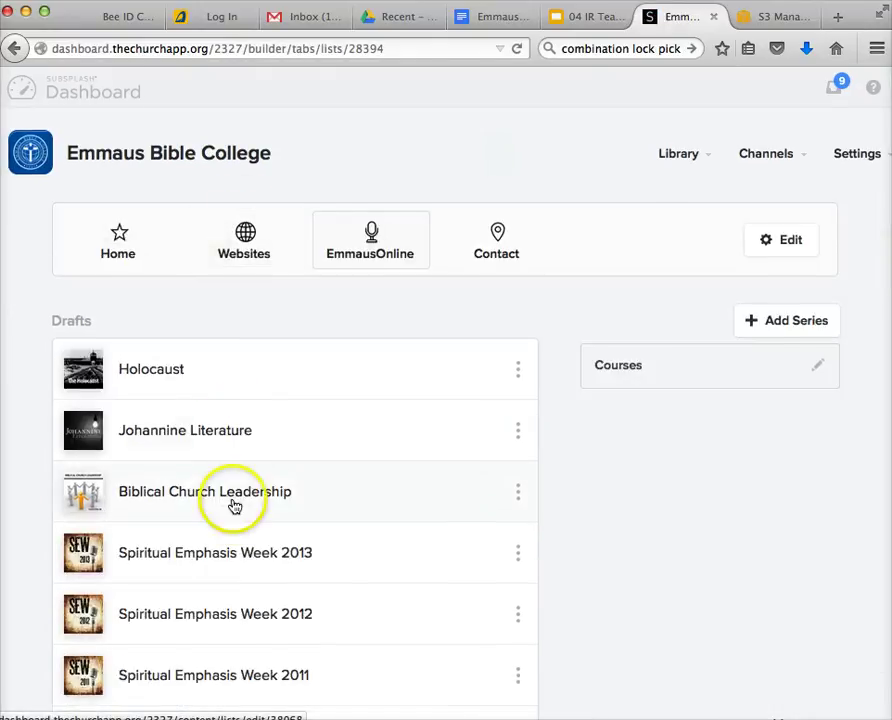
pyautogui.scroll(-1, 235, 507)
pyautogui.scroll(-10, 235, 507)
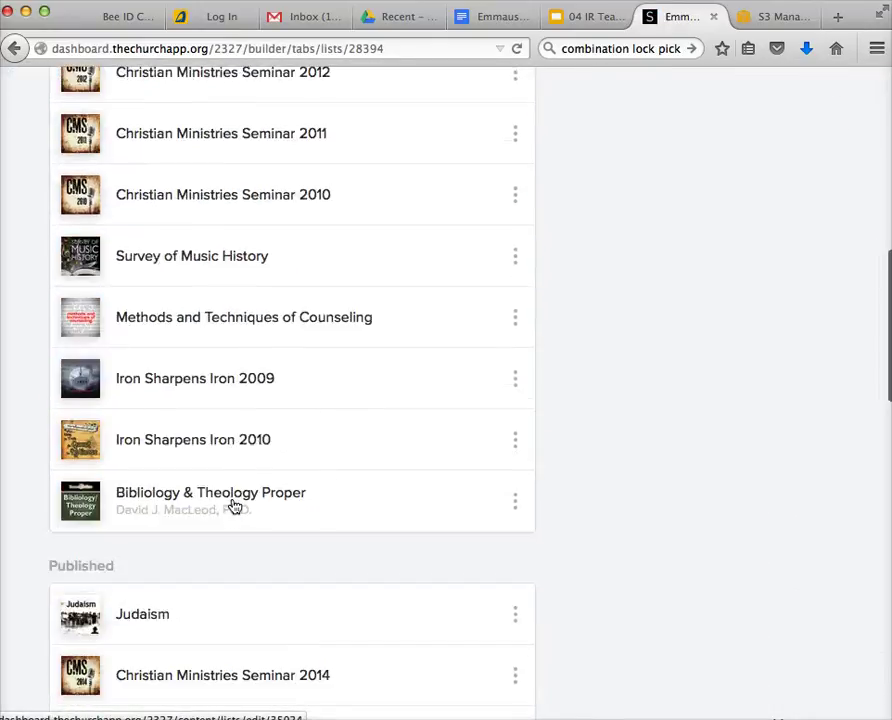
pyautogui.scroll(11, 235, 507)
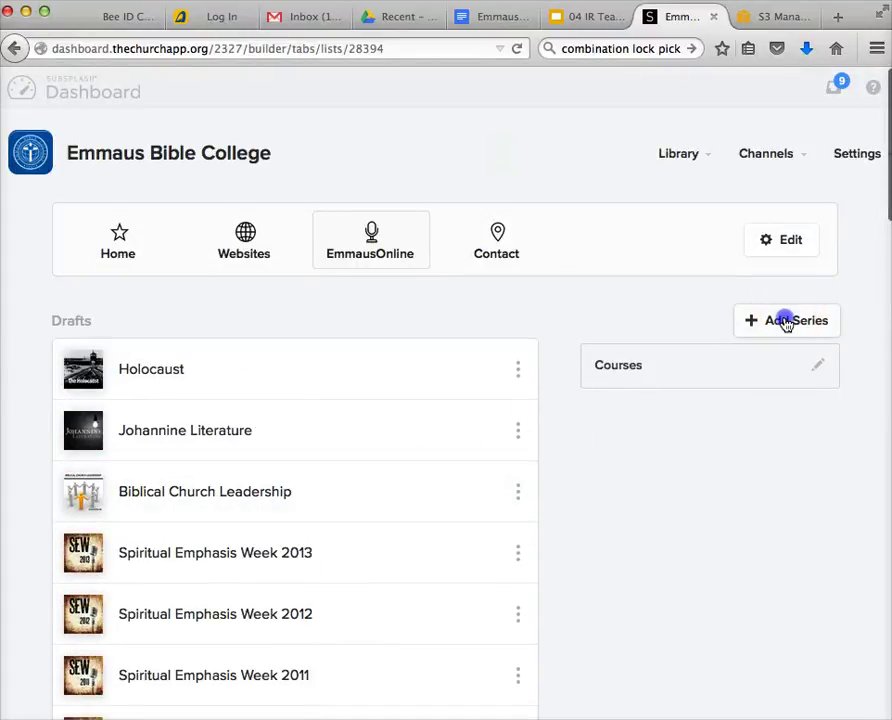
pyautogui.click(786, 321)
pyautogui.click(684, 399)
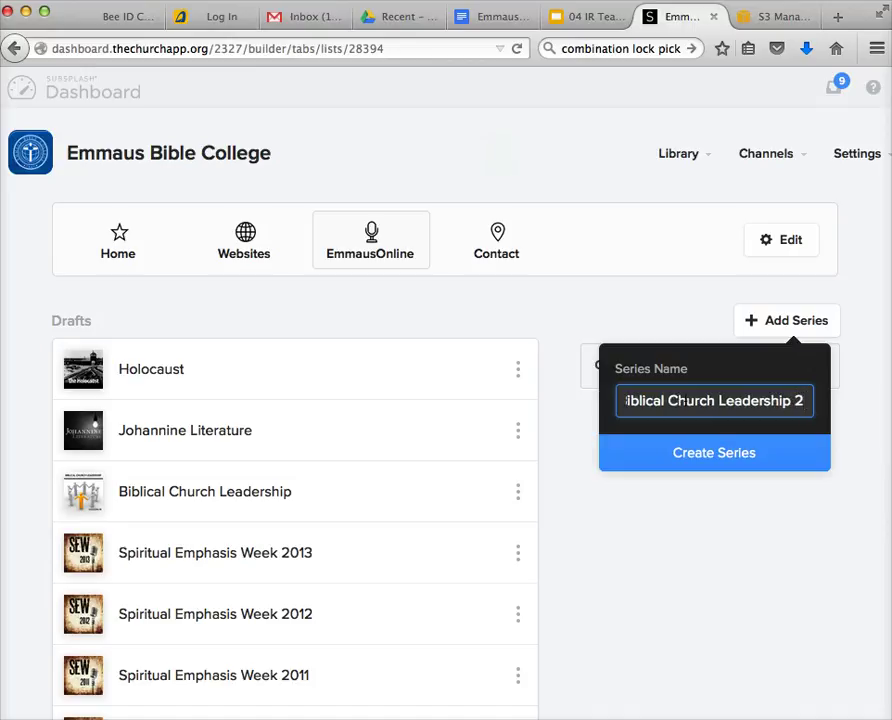
pyautogui.click(719, 460)
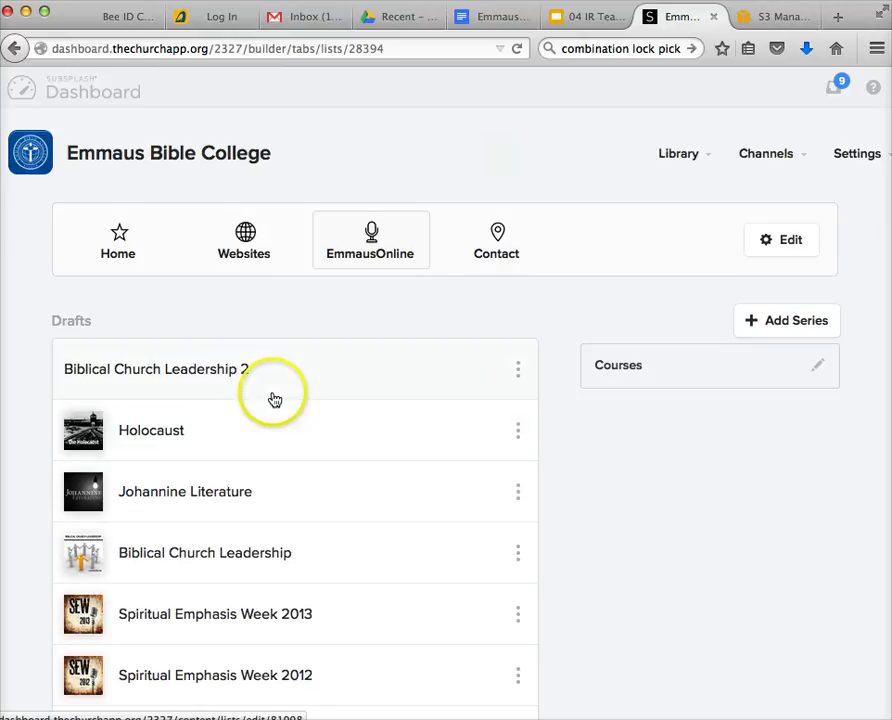
# Step: Open the Biblical Church Leadership 2 series and add an item named 001
pyautogui.click(143, 371)
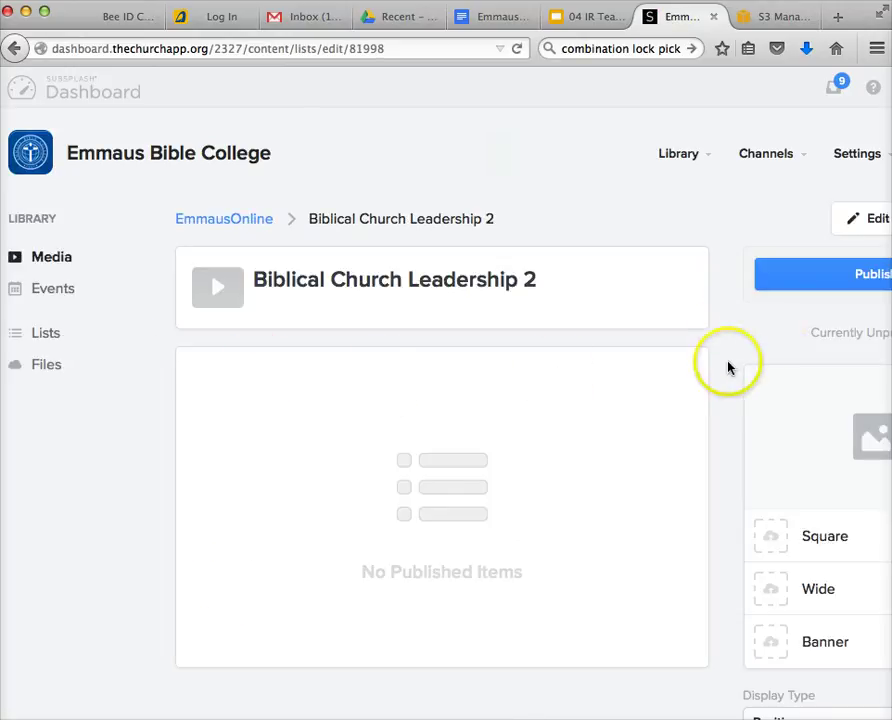
pyautogui.hscroll(3, 728, 368)
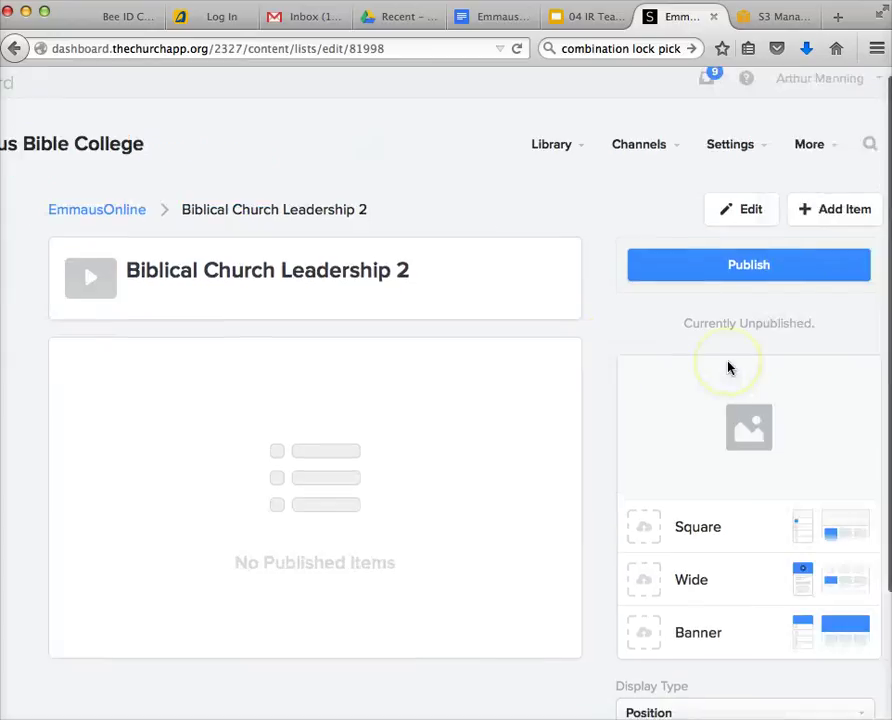
pyautogui.click(808, 211)
pyautogui.click(728, 291)
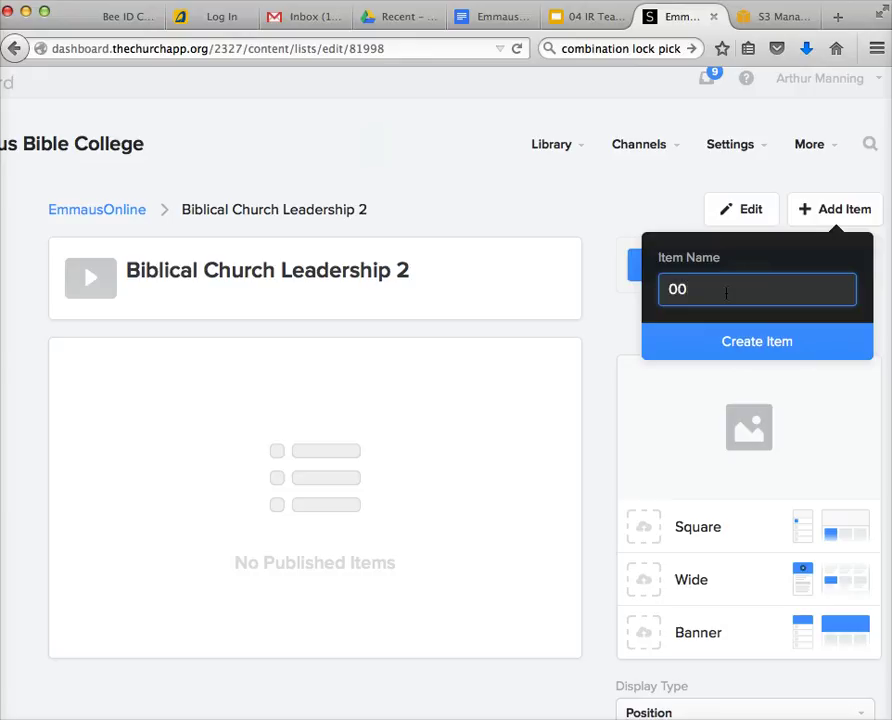
pyautogui.click(747, 334)
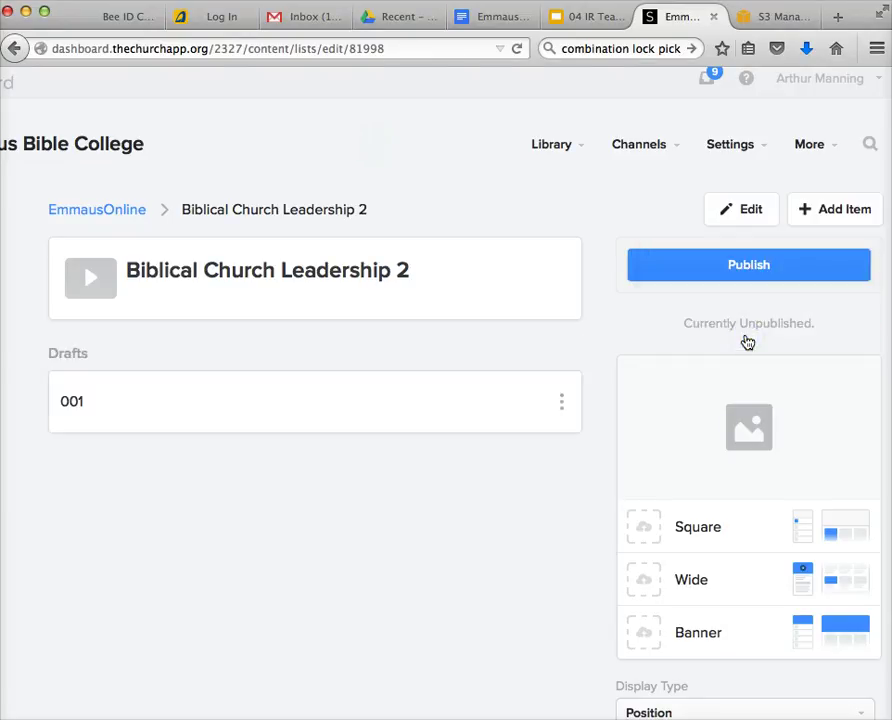
# Step: Open item 001 and paste the copied BCL2_001/index.m3u8 URL as its Segmented Video M3U8 link
pyautogui.click(72, 401)
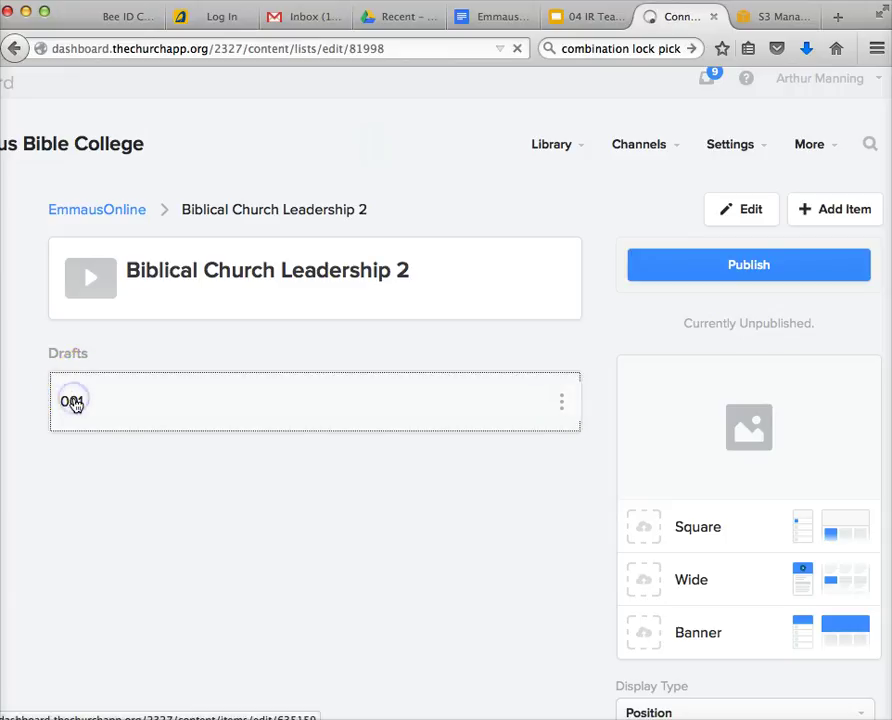
pyautogui.click(84, 416)
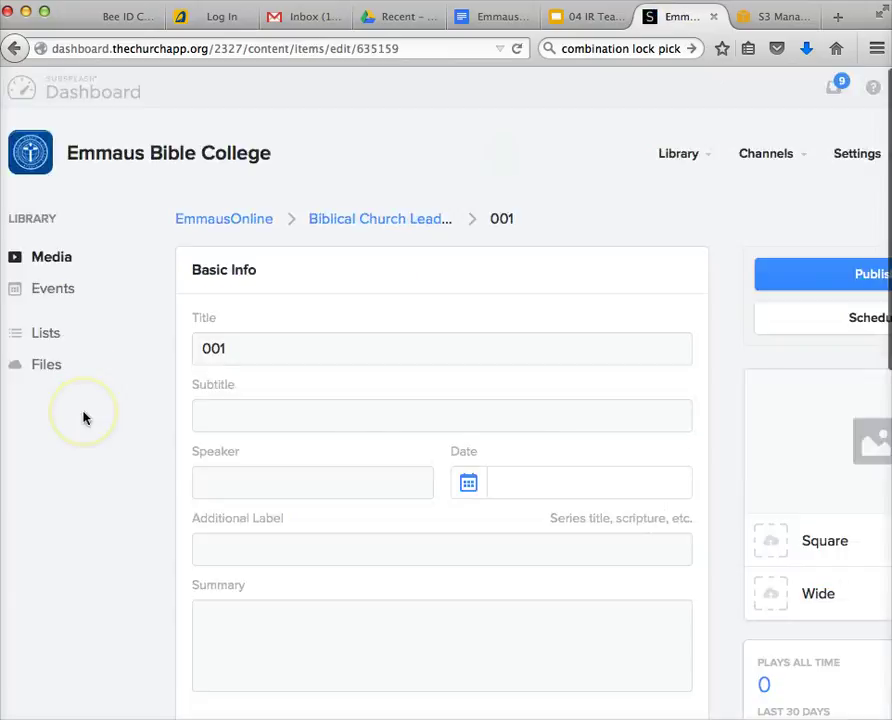
pyautogui.scroll(-5, 84, 416)
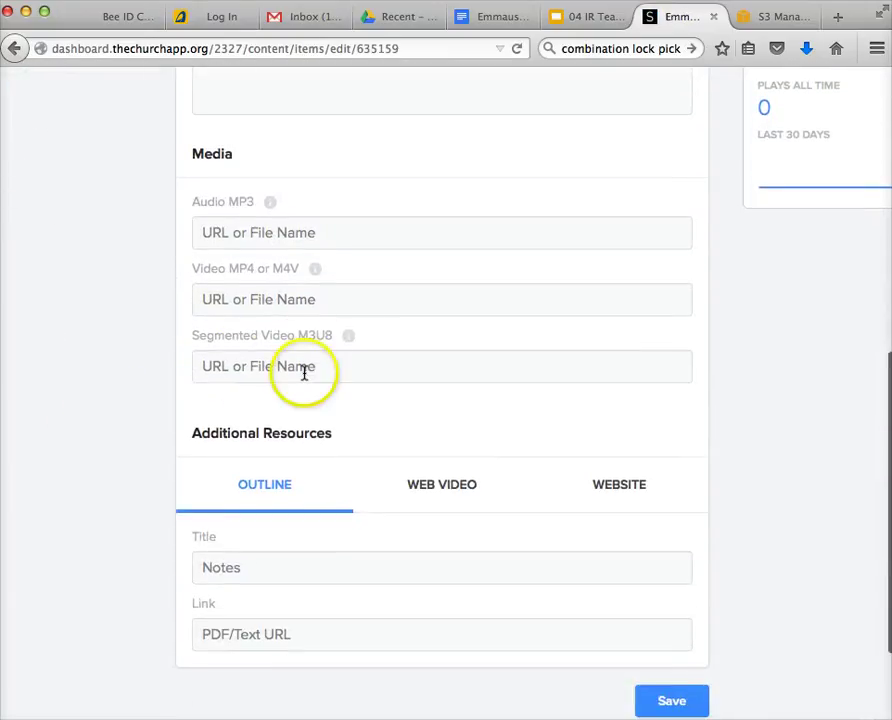
pyautogui.click(303, 372)
pyautogui.press('super+v')
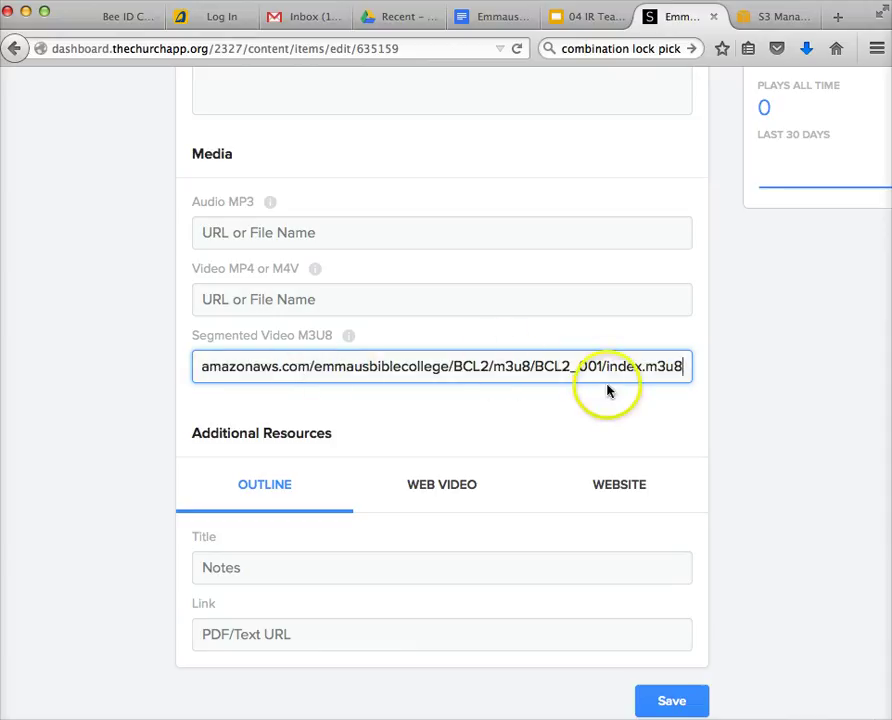
# Step: Switch to the S3 console and copy the link address of BCL2_001.mp4 from BCL2's mp4 folder
pyautogui.click(780, 20)
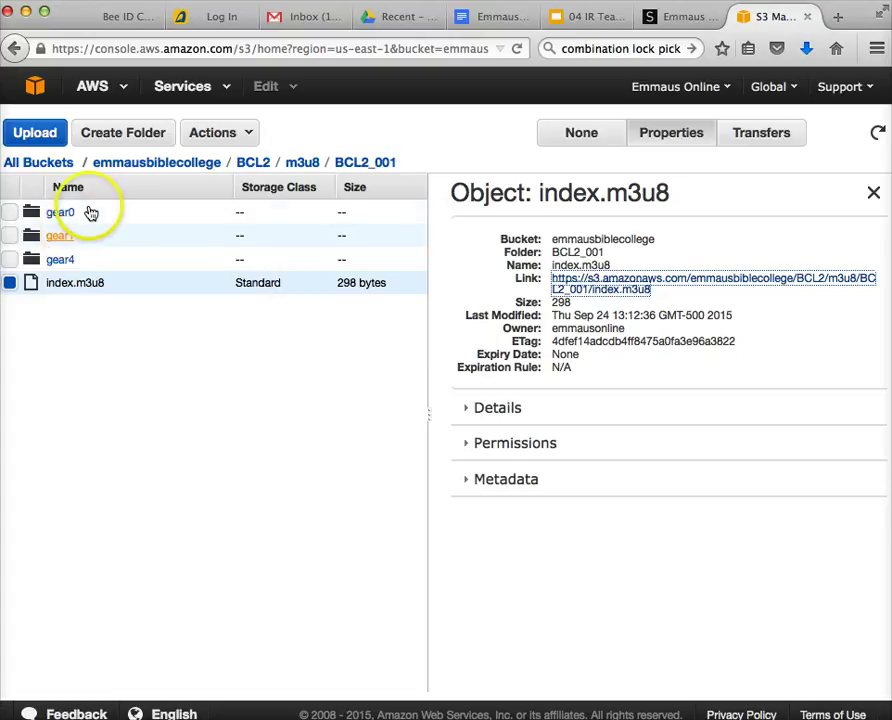
pyautogui.click(253, 161)
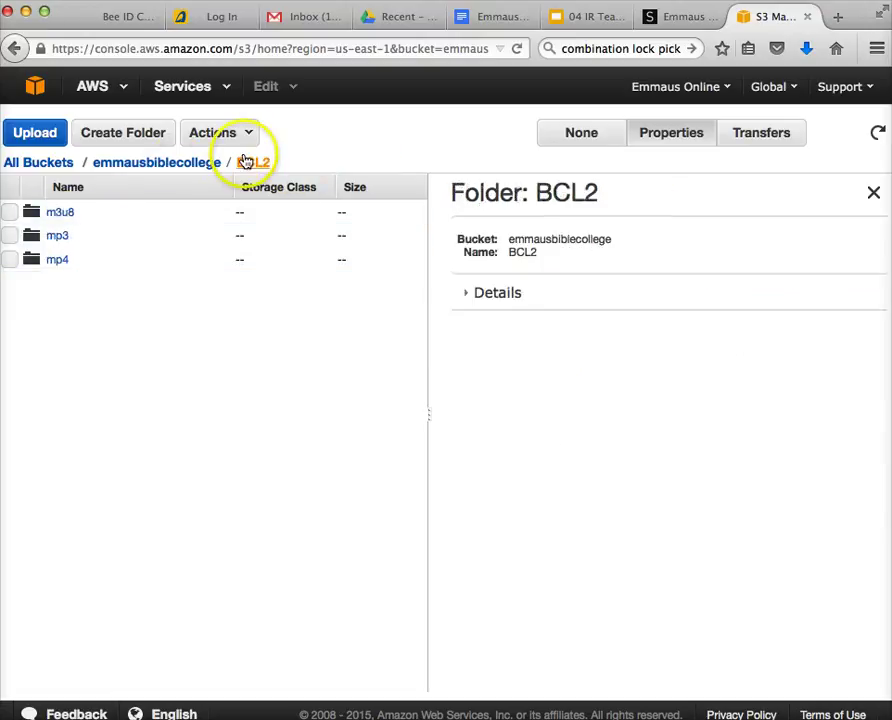
pyautogui.click(52, 261)
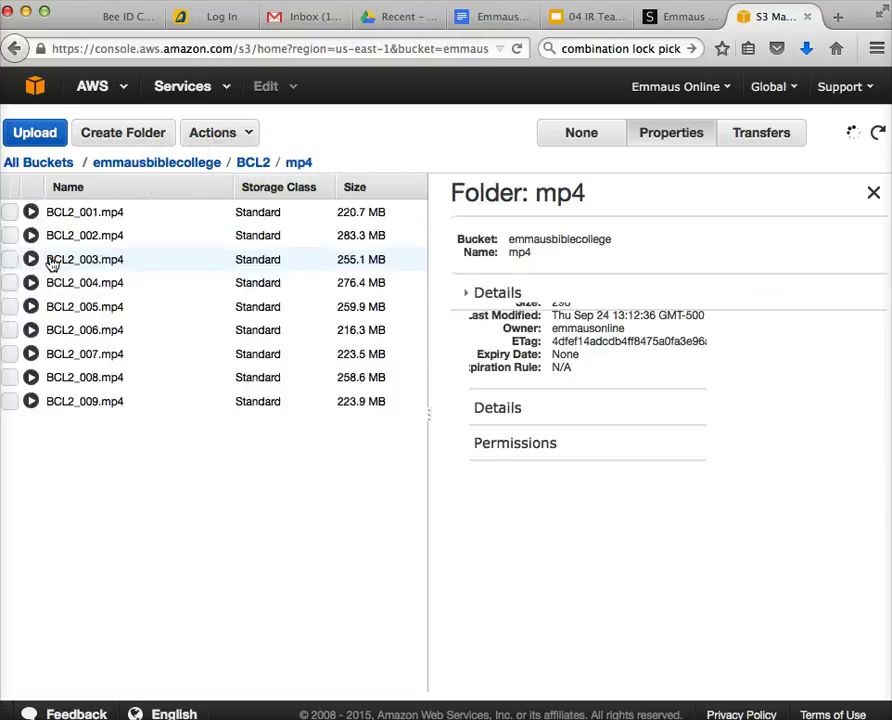
pyautogui.click(101, 213)
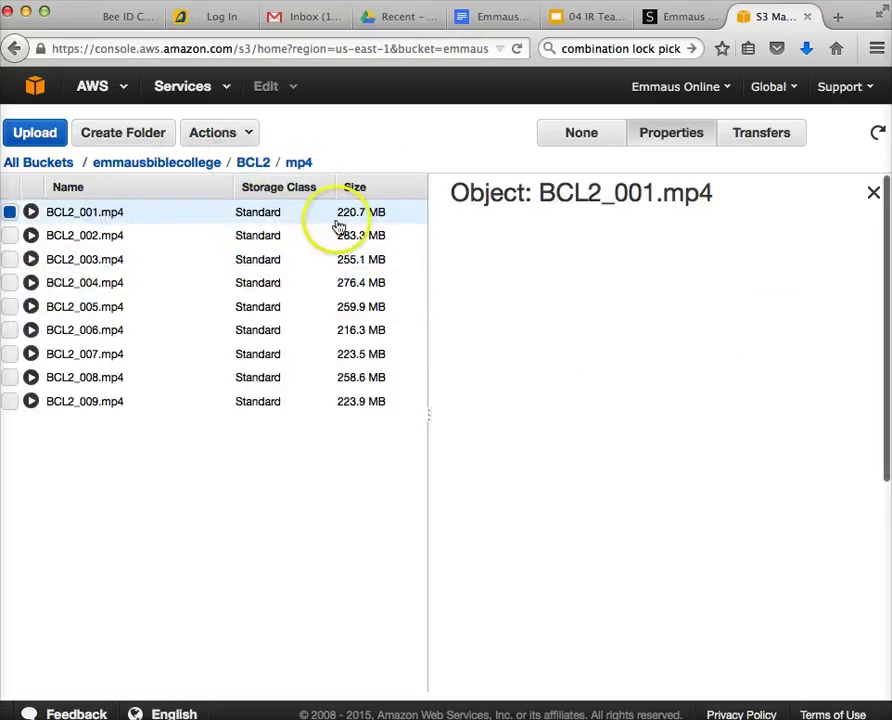
pyautogui.rightClick(668, 280)
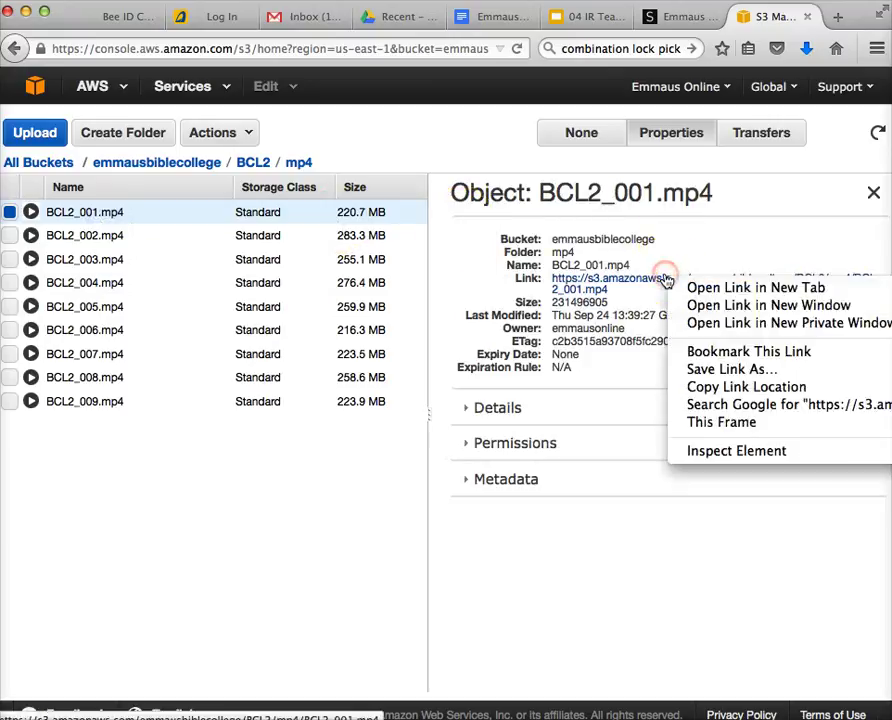
pyautogui.click(704, 389)
# Step: Back in the Subsplash dashboard, paste the copied BCL2_001.mp4 URL as item 001's Video MP4 or M4V link
pyautogui.click(672, 18)
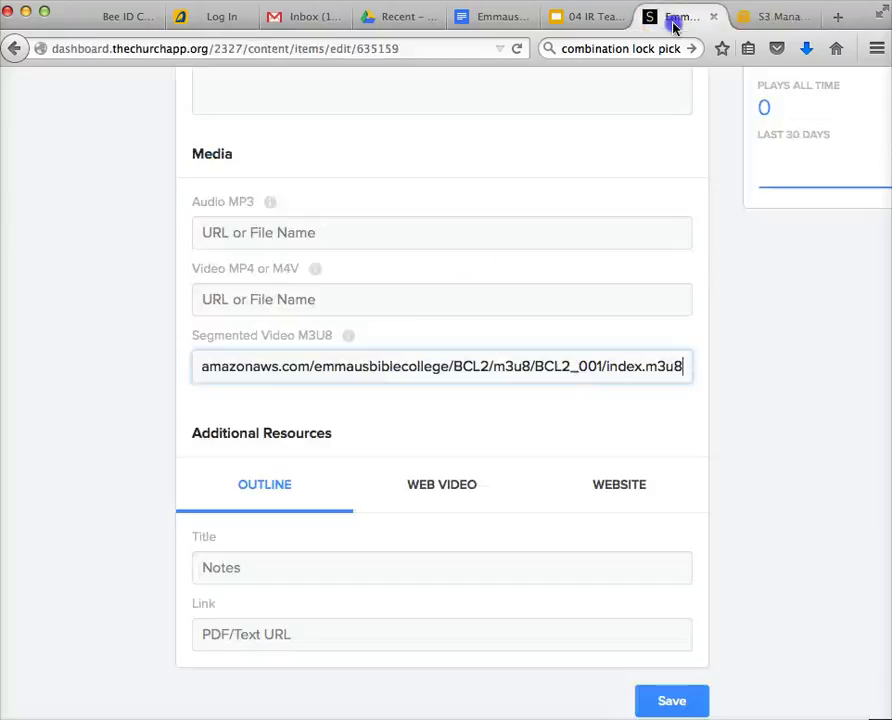
pyautogui.click(300, 293)
pyautogui.press('super+v')
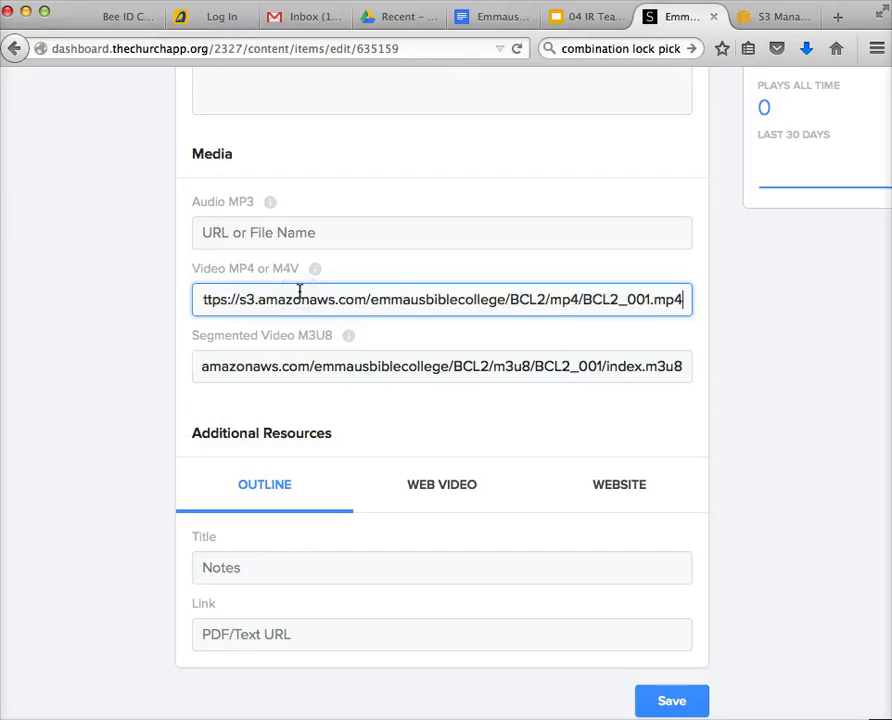
# Step: Return to the S3 console and copy the link address of BCL2_001.mp3 from BCL2's mp3 folder
pyautogui.click(298, 234)
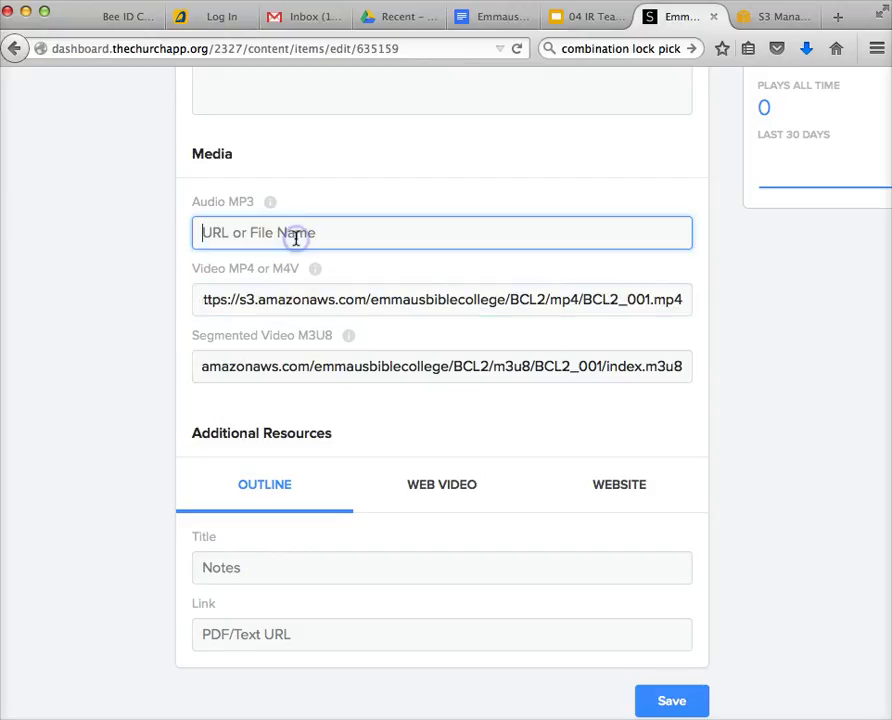
pyautogui.click(762, 17)
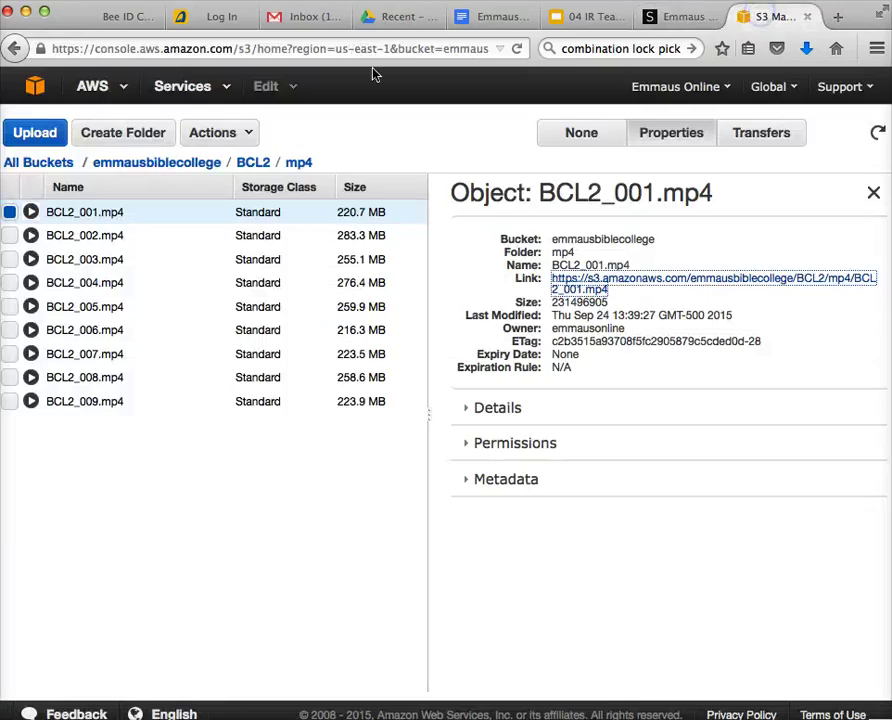
pyautogui.click(245, 168)
pyautogui.click(60, 237)
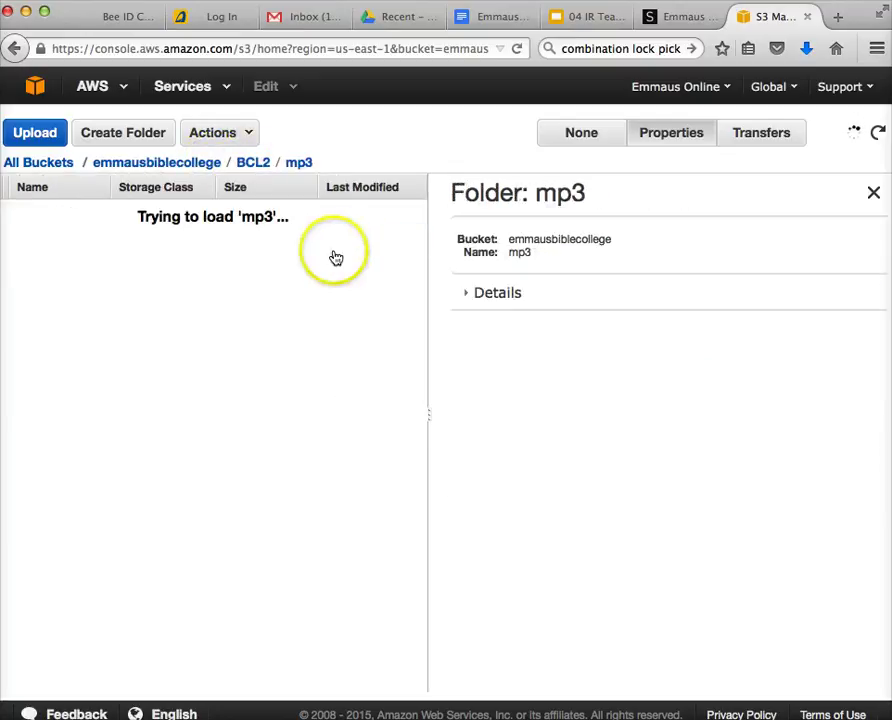
pyautogui.click(110, 211)
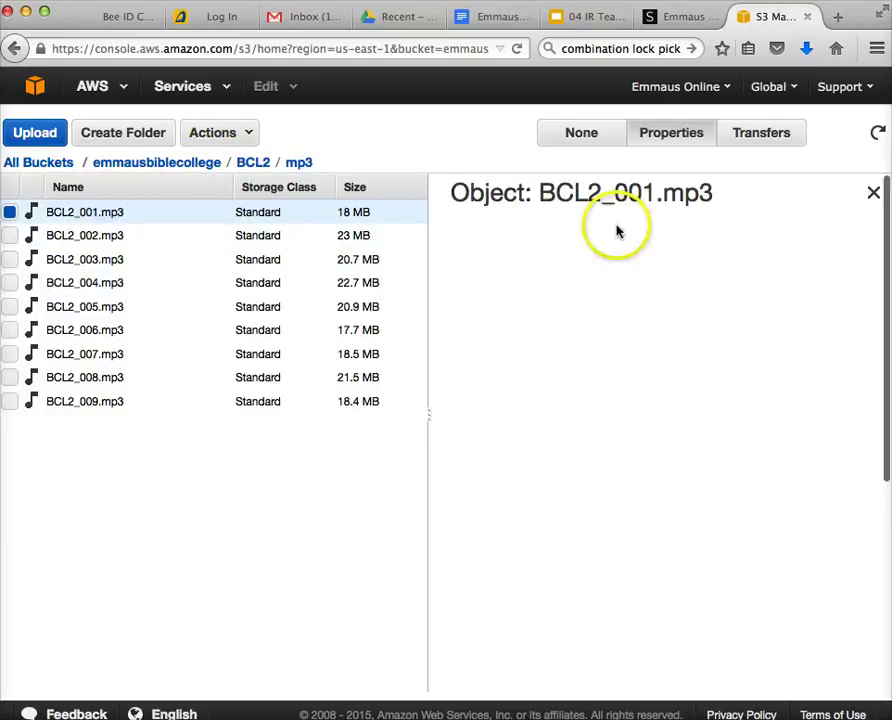
pyautogui.rightClick(604, 287)
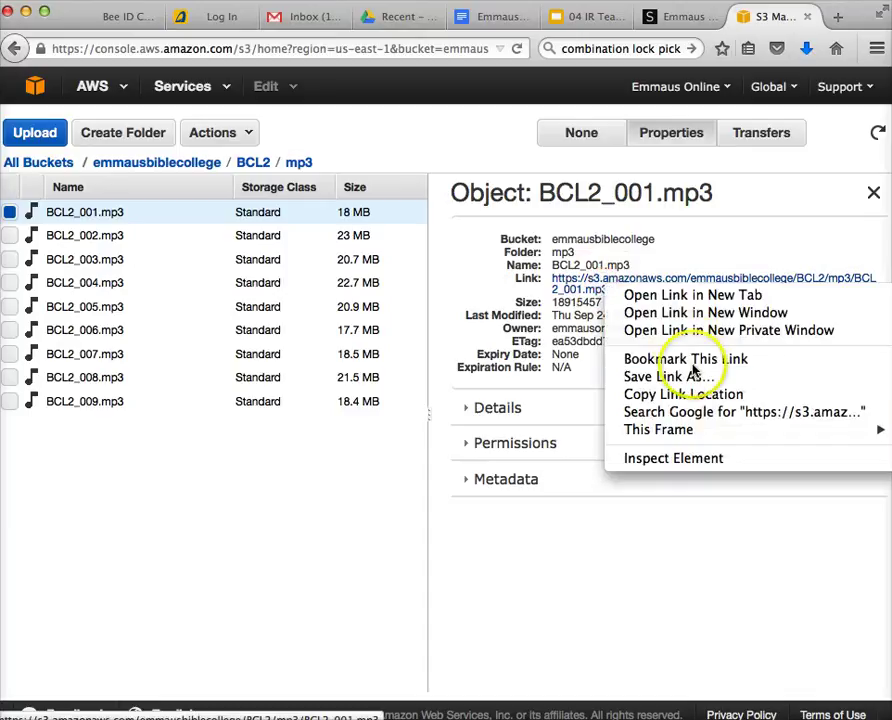
pyautogui.click(646, 394)
# Step: In the Subsplash dashboard, paste the copied BCL2_001.mp3 URL as item 001's Audio MP3 link
pyautogui.click(674, 22)
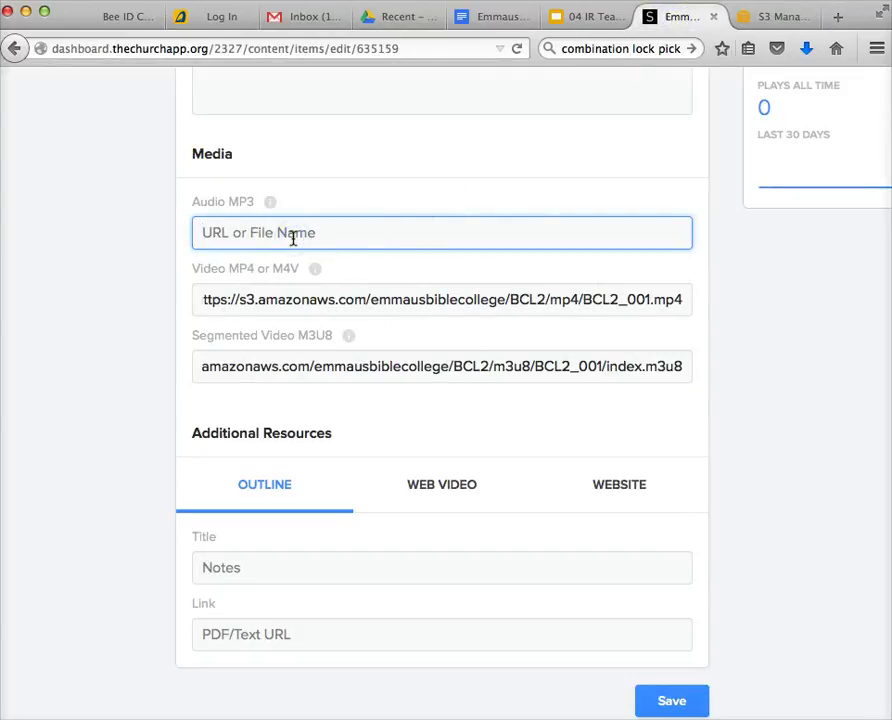
pyautogui.press('super+v')
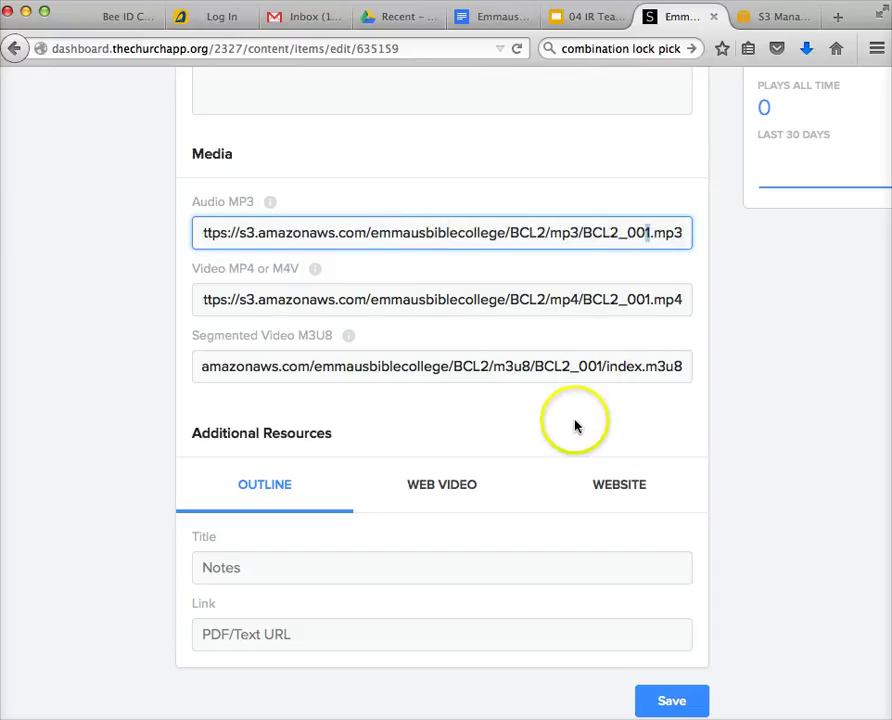
pyautogui.scroll(4, 436, 386)
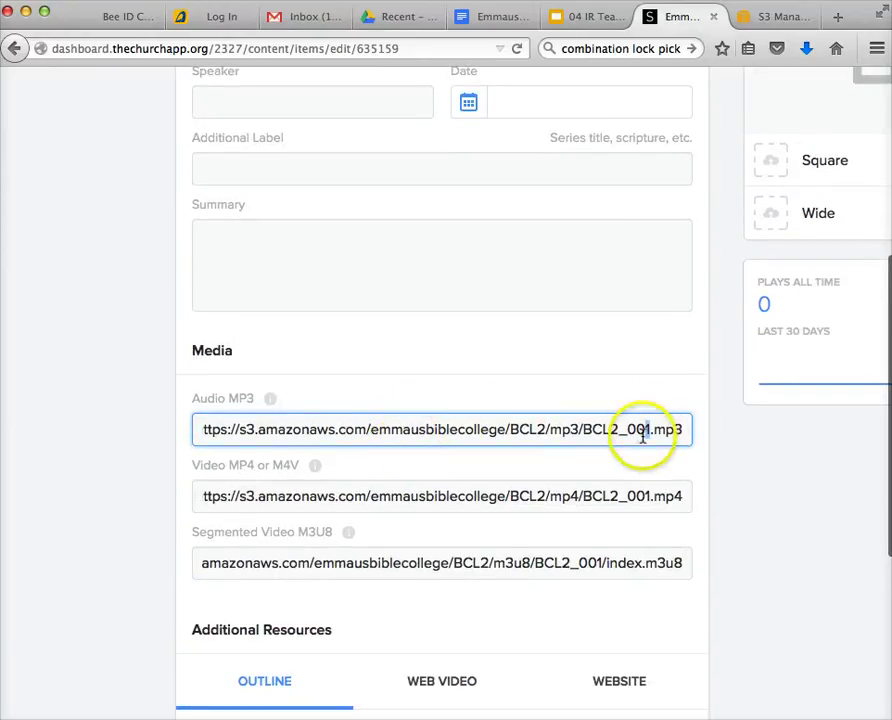
pyautogui.scroll(-5, 565, 530)
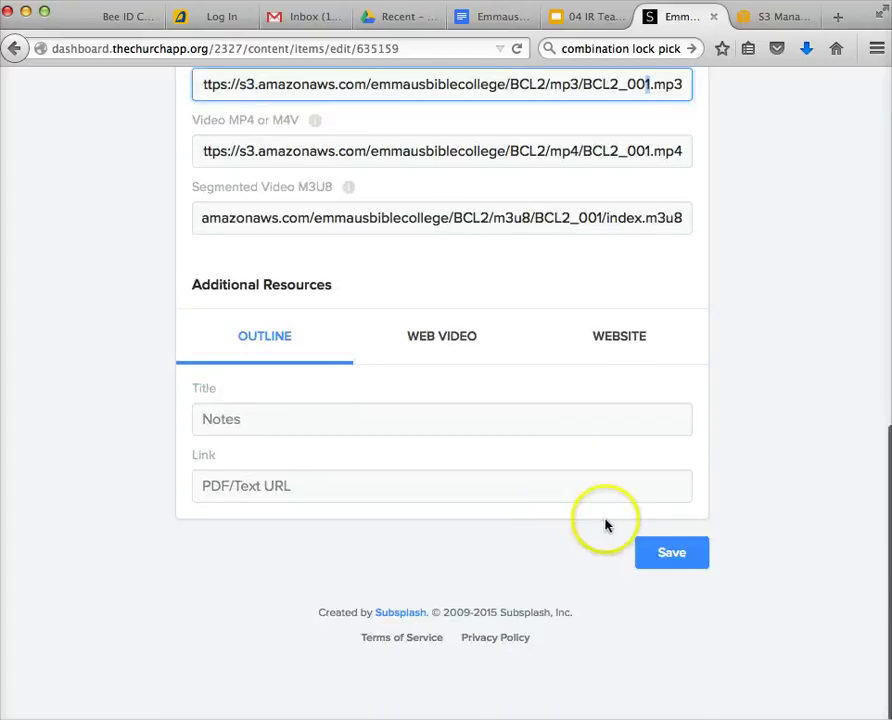
# Step: Look over item 001's details and save the item with its three BCL2_001 media links
pyautogui.scroll(10, 488, 467)
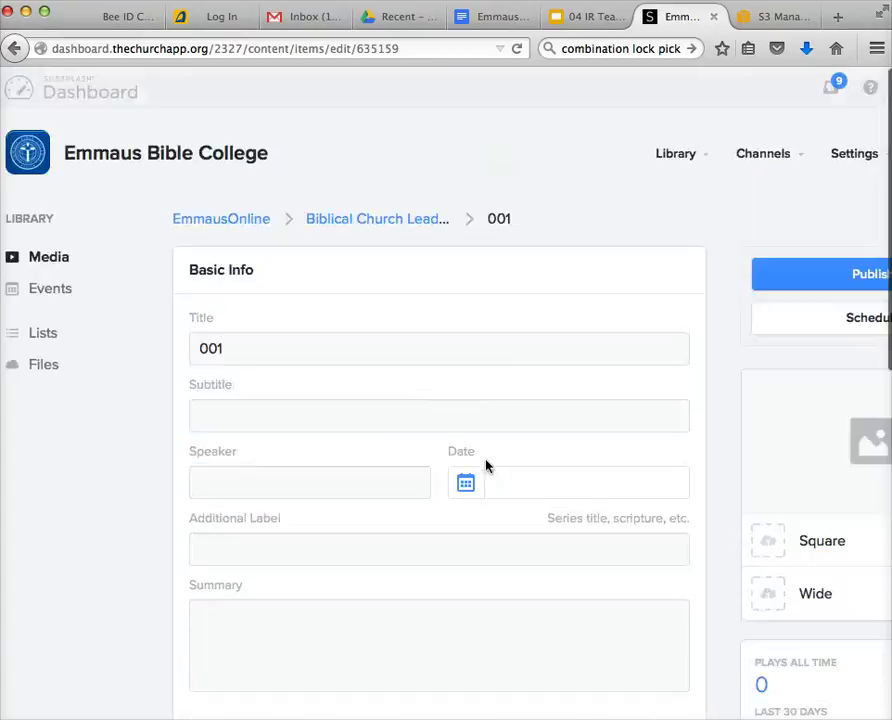
pyautogui.scroll(-10, 370, 372)
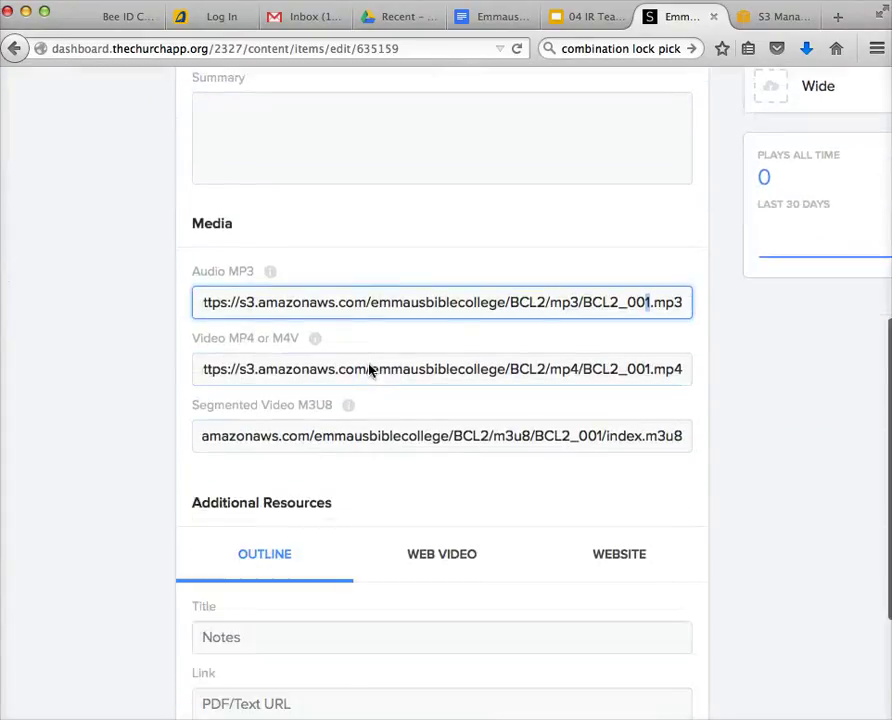
pyautogui.click(664, 549)
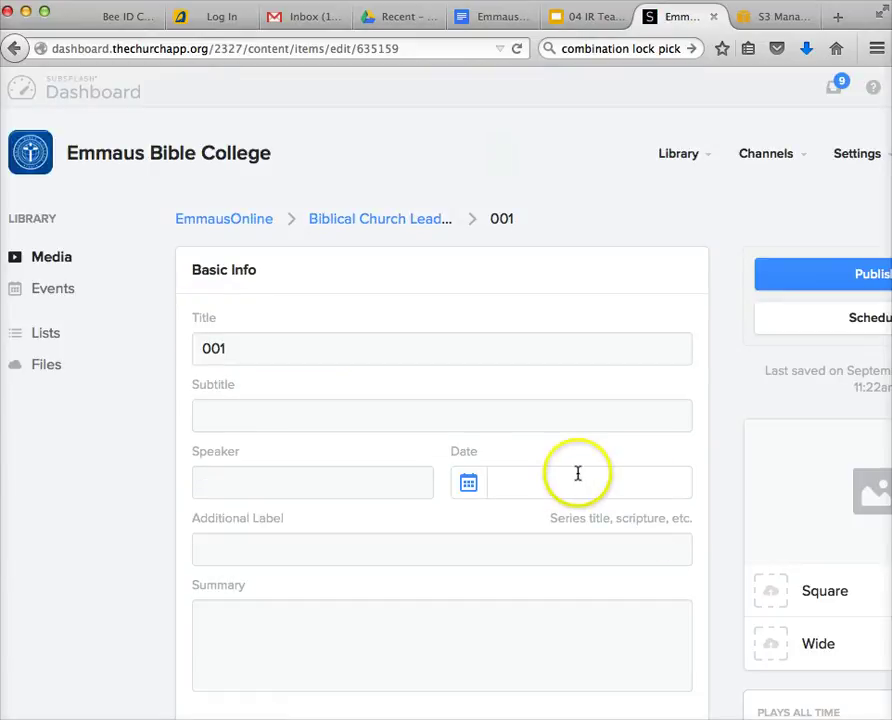
# Step: Check item 001's Audio MP3, Video MP4 and Segmented Video M3U8 links and save the item again
pyautogui.scroll(-1, 452, 425)
pyautogui.scroll(-10, 450, 440)
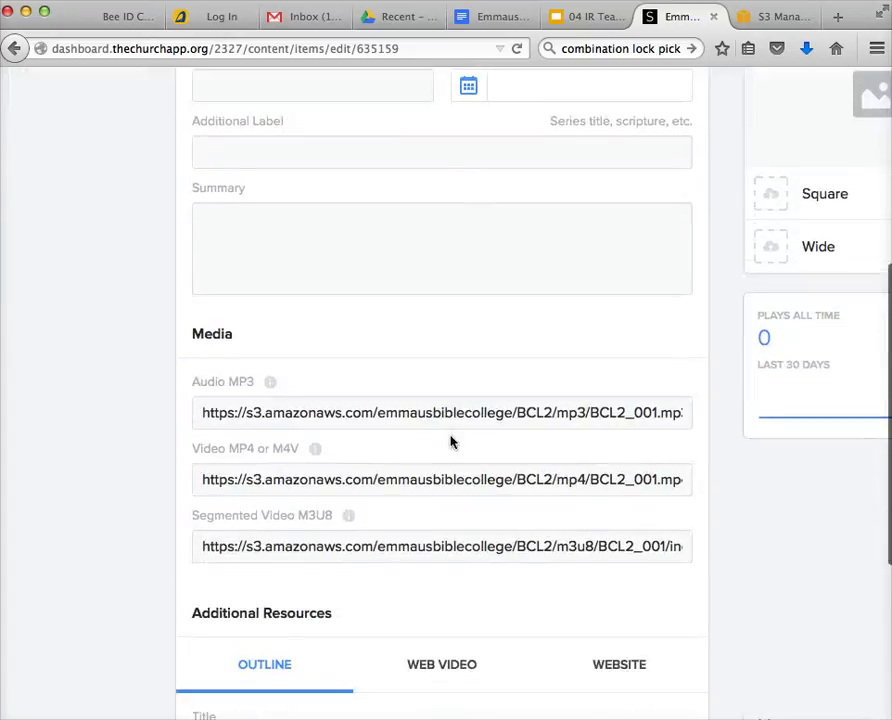
pyautogui.scroll(-1, 452, 441)
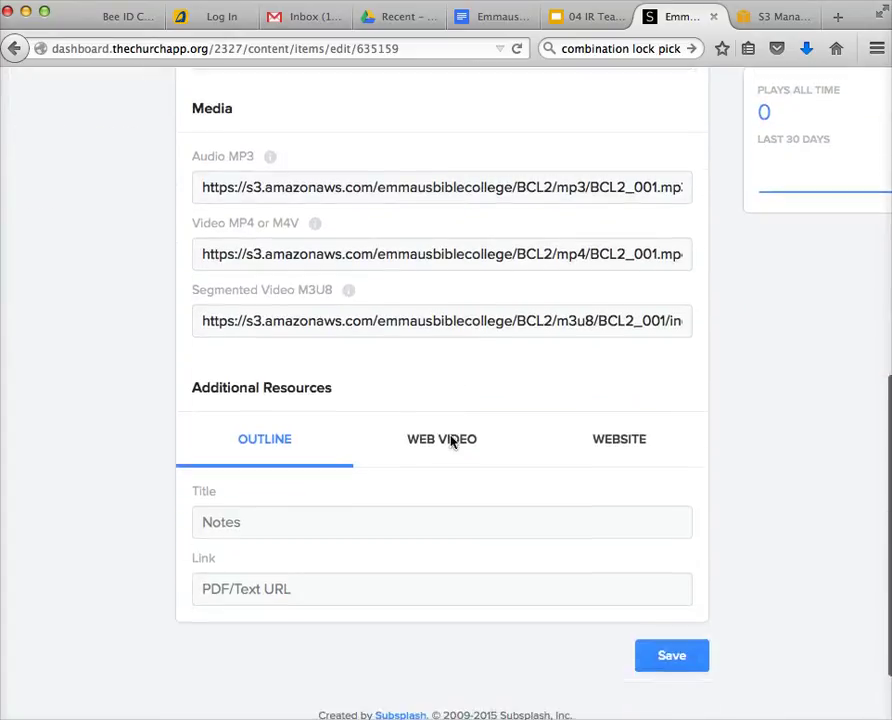
pyautogui.scroll(6, 454, 442)
pyautogui.scroll(-8, 414, 502)
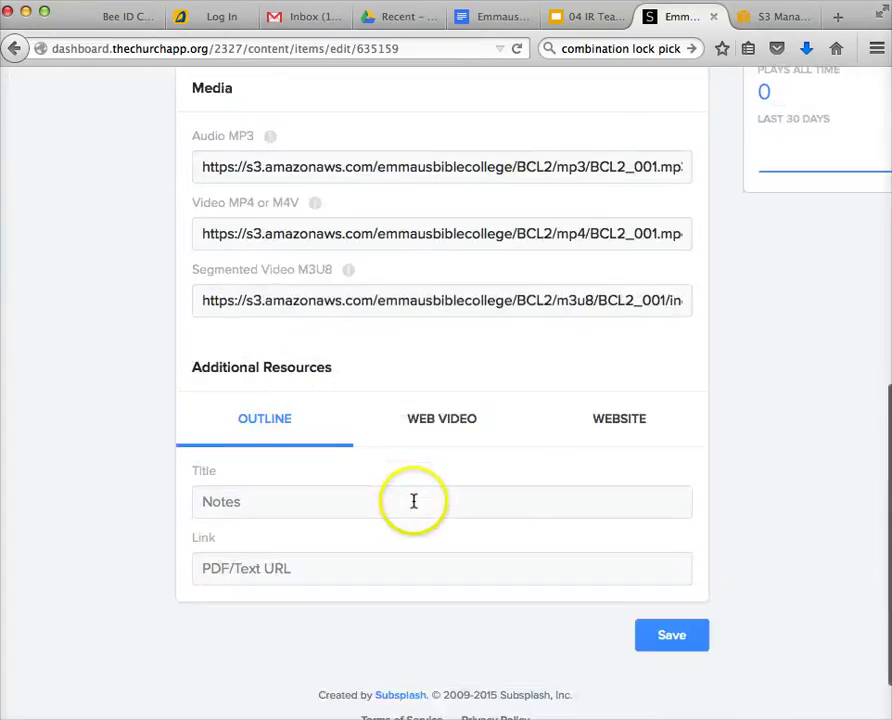
pyautogui.scroll(5, 584, 578)
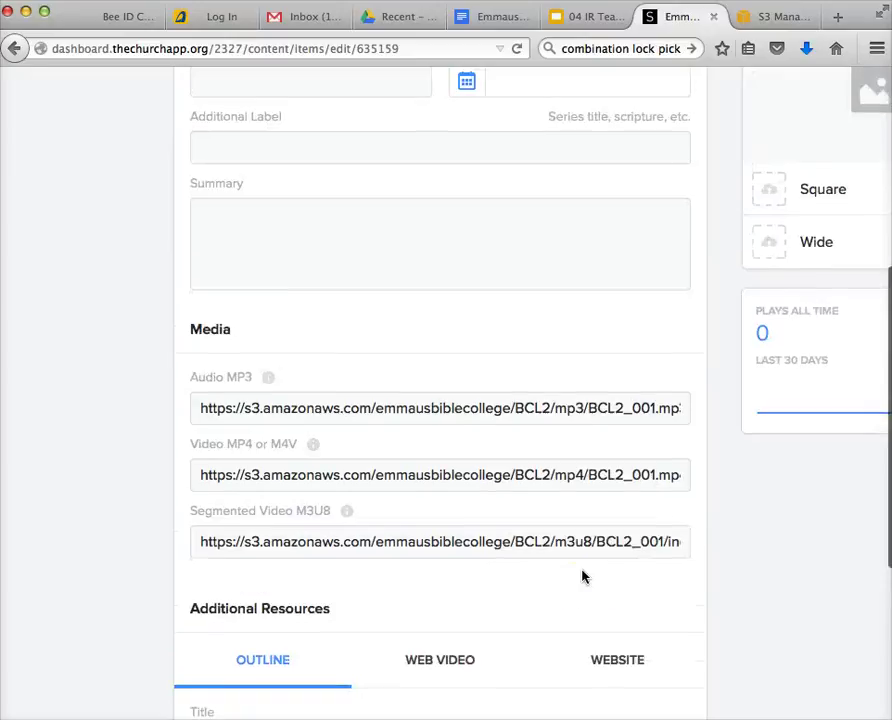
pyautogui.scroll(-5, 584, 580)
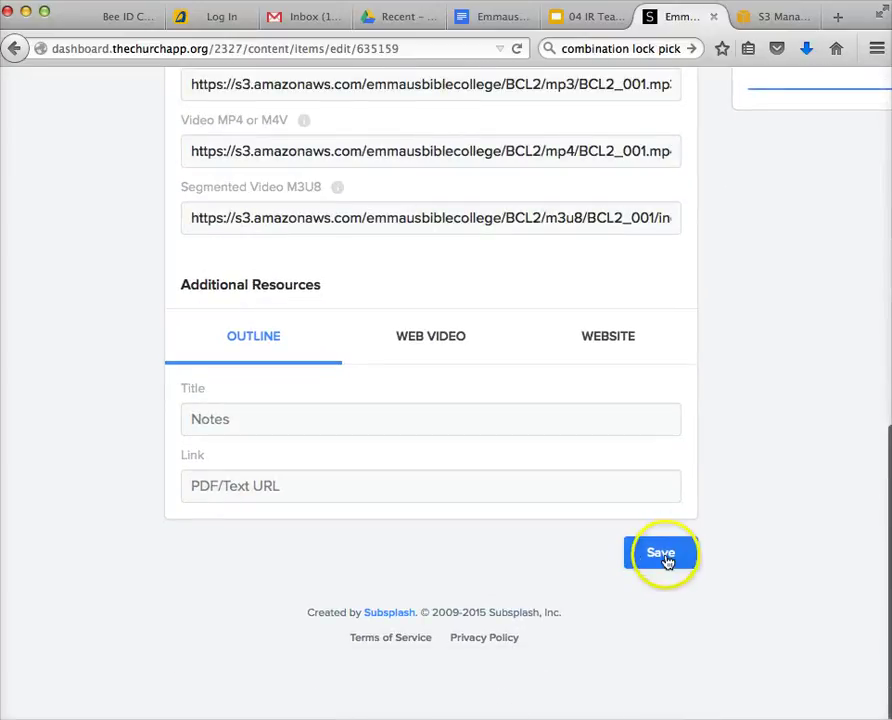
pyautogui.click(665, 558)
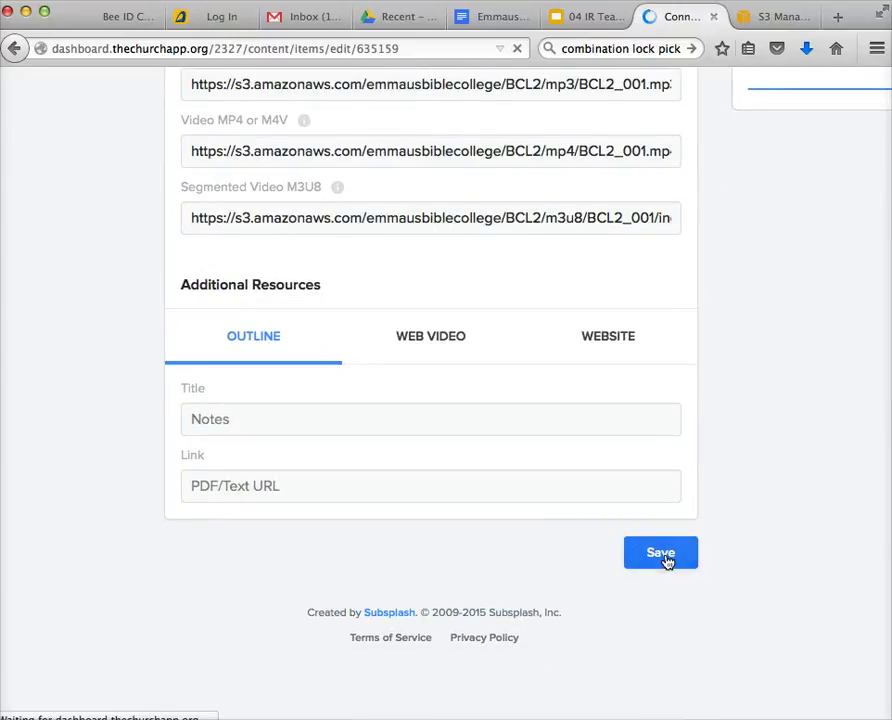
pyautogui.click(618, 544)
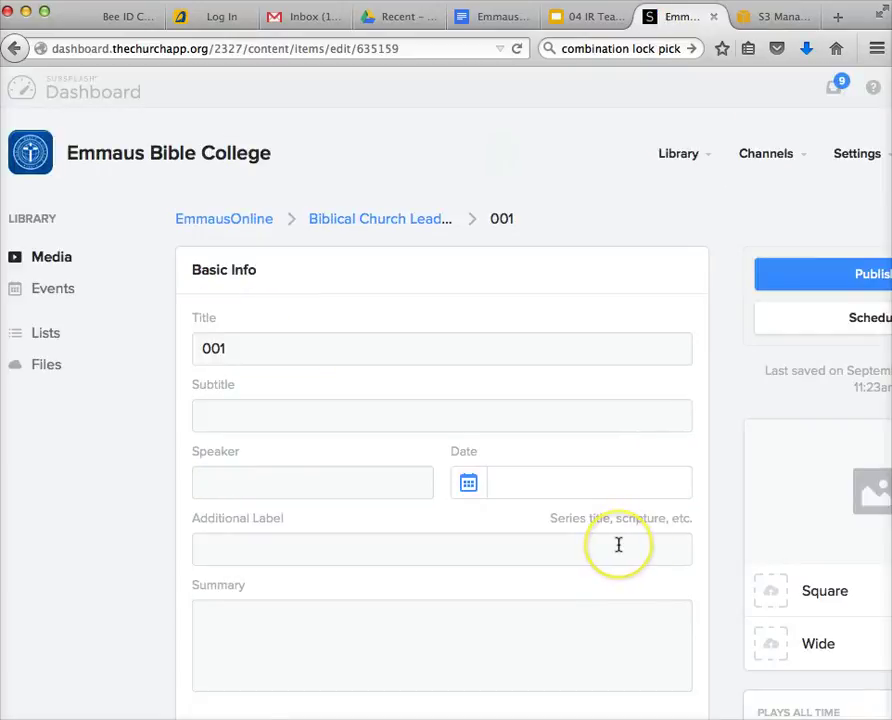
pyautogui.scroll(-10, 619, 545)
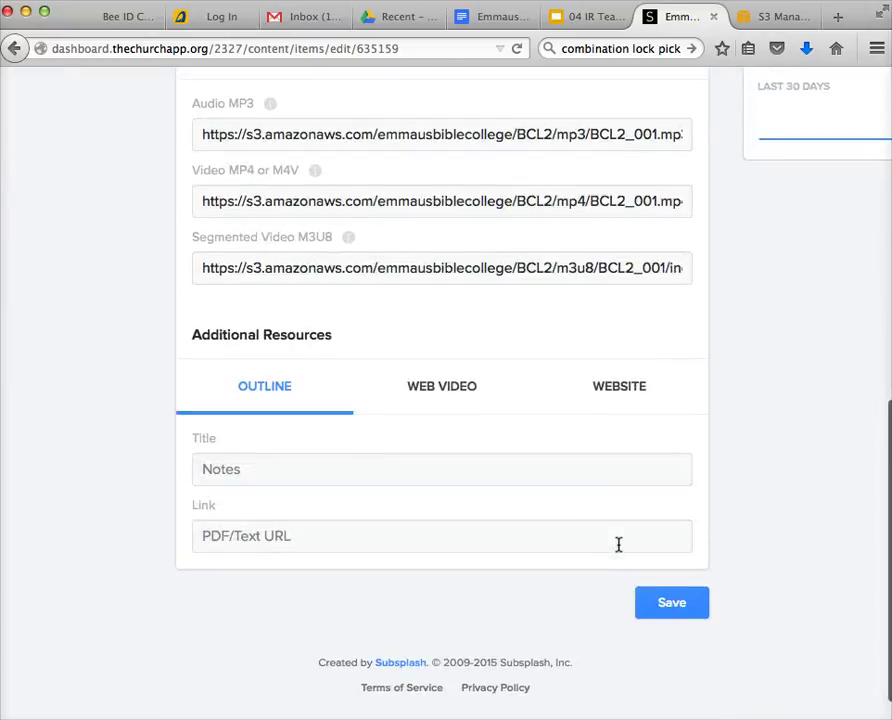
pyautogui.click(672, 600)
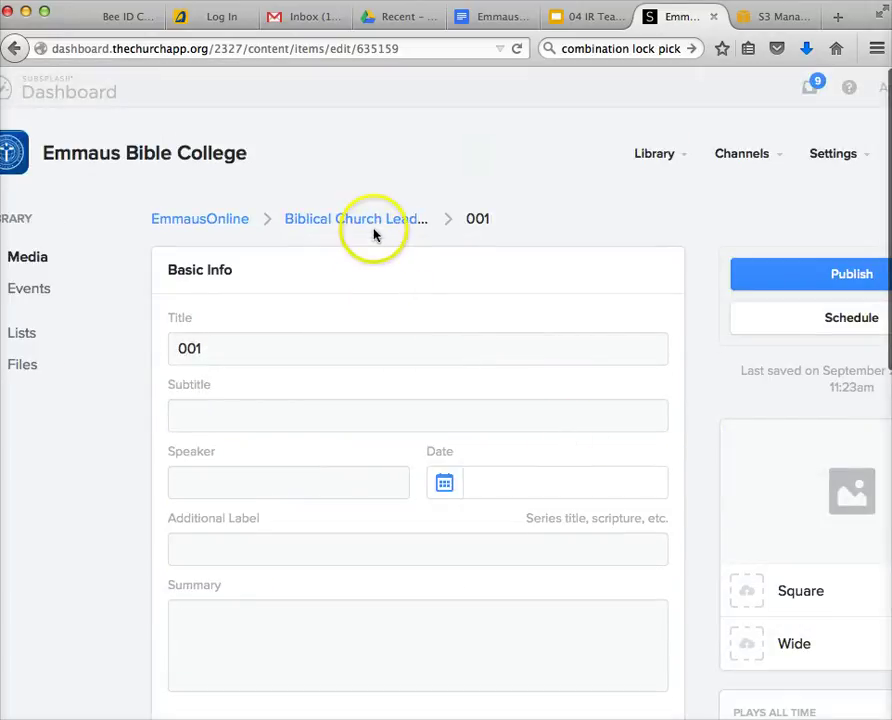
# Step: Return to the Biblical Church Leadership 2 series page and review its draft items and publishing options
pyautogui.click(374, 223)
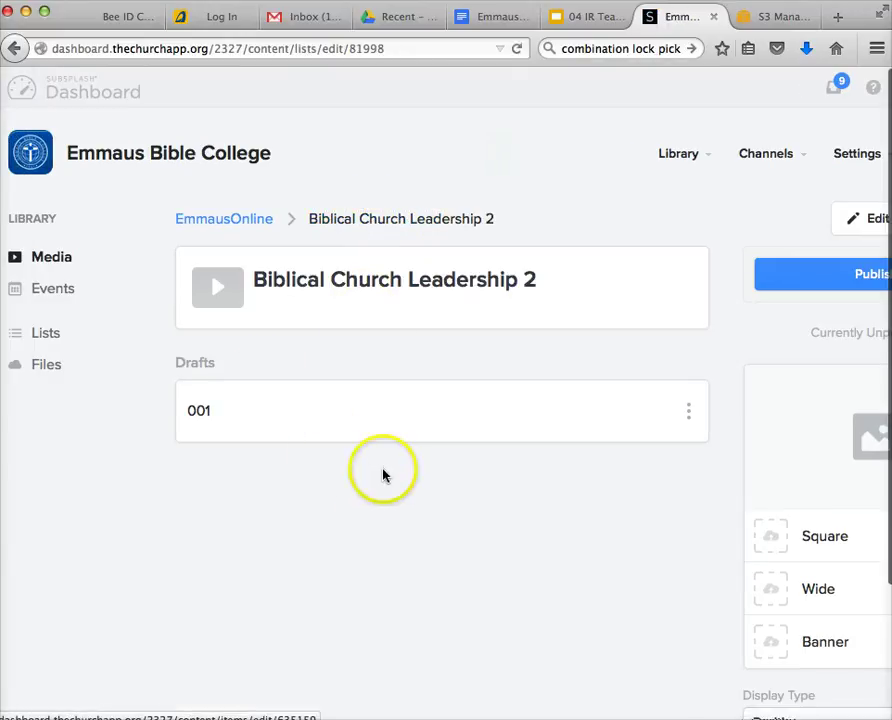
pyautogui.hscroll(3, 366, 486)
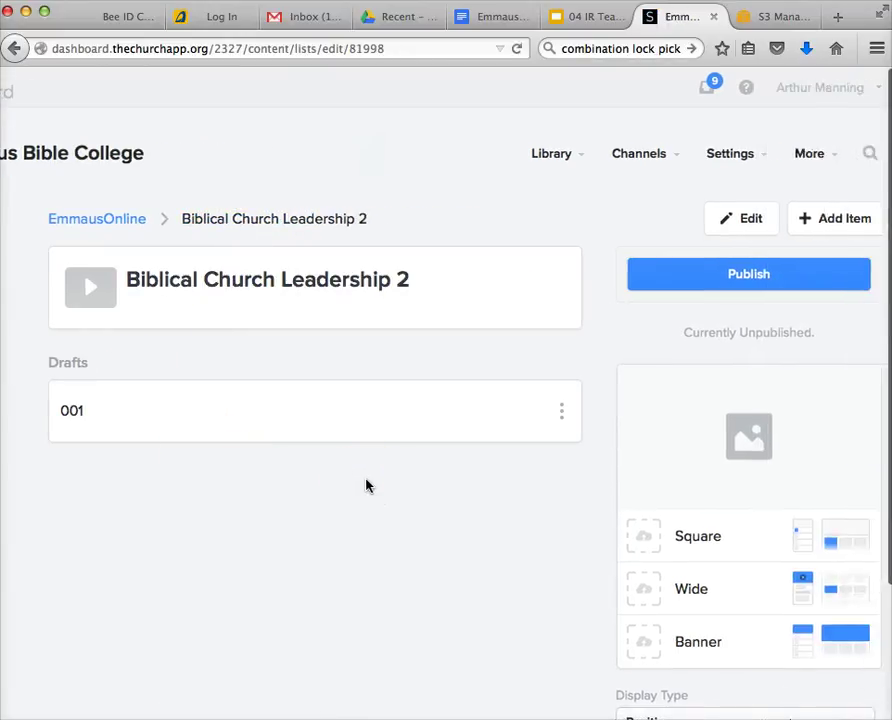
pyautogui.hscroll(-3, 366, 486)
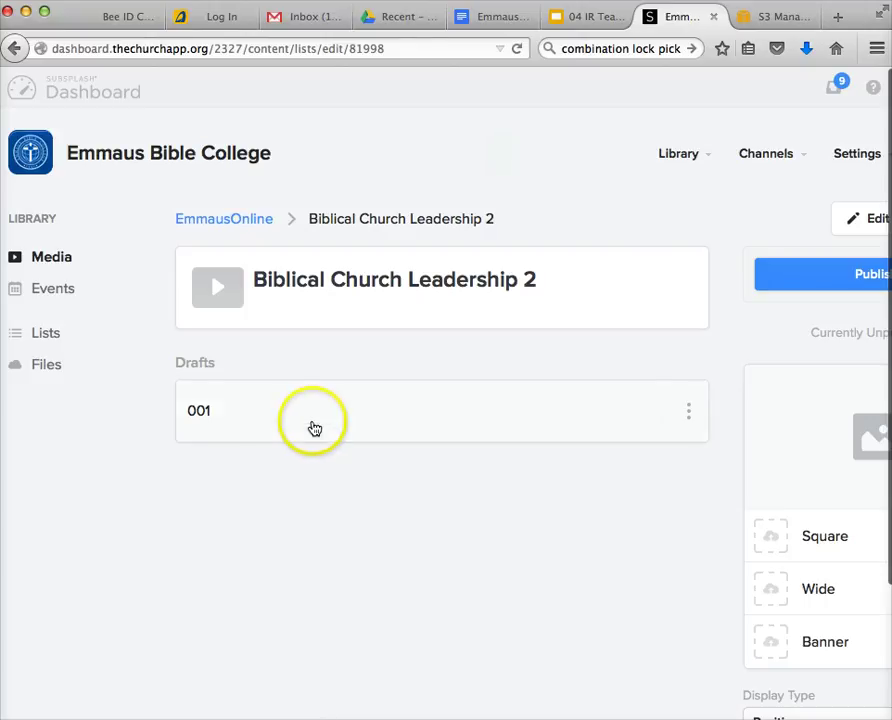
pyautogui.scroll(-2, 373, 427)
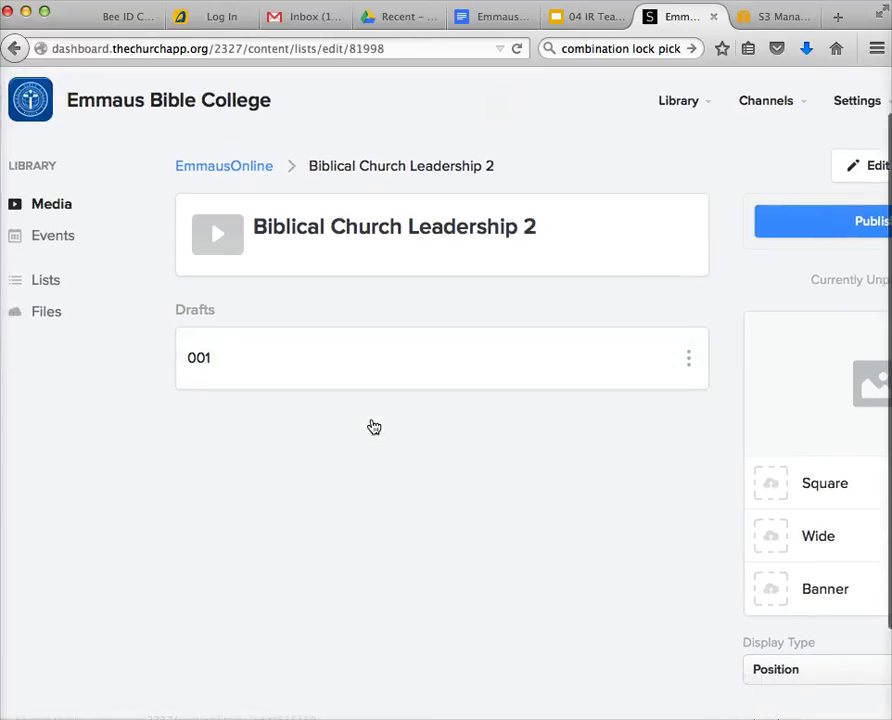
pyautogui.scroll(1, 373, 427)
pyautogui.hscroll(3, 373, 427)
pyautogui.hscroll(-3, 373, 427)
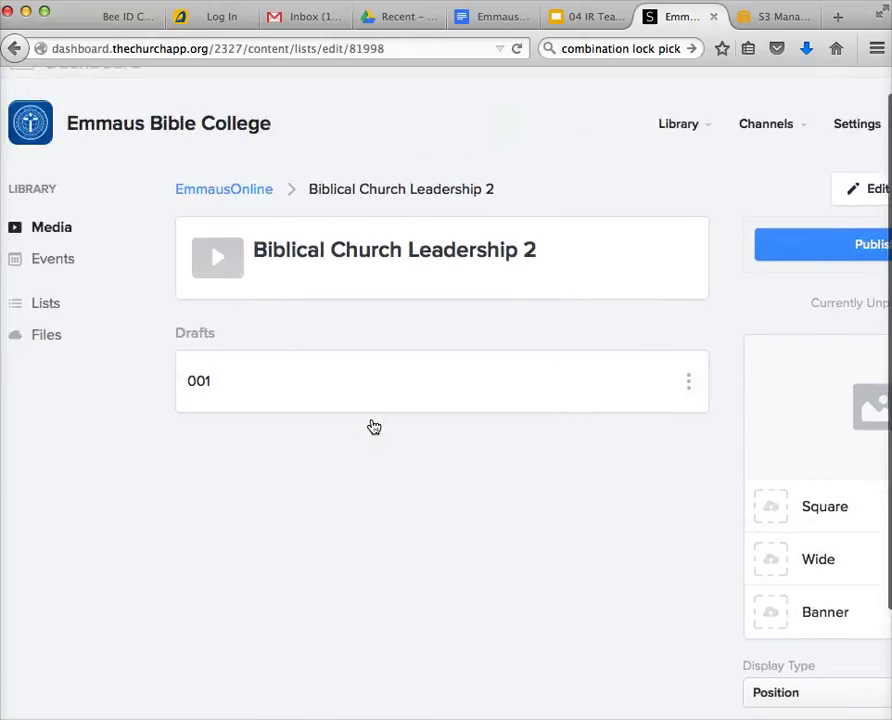
pyautogui.click(778, 20)
pyautogui.click(682, 17)
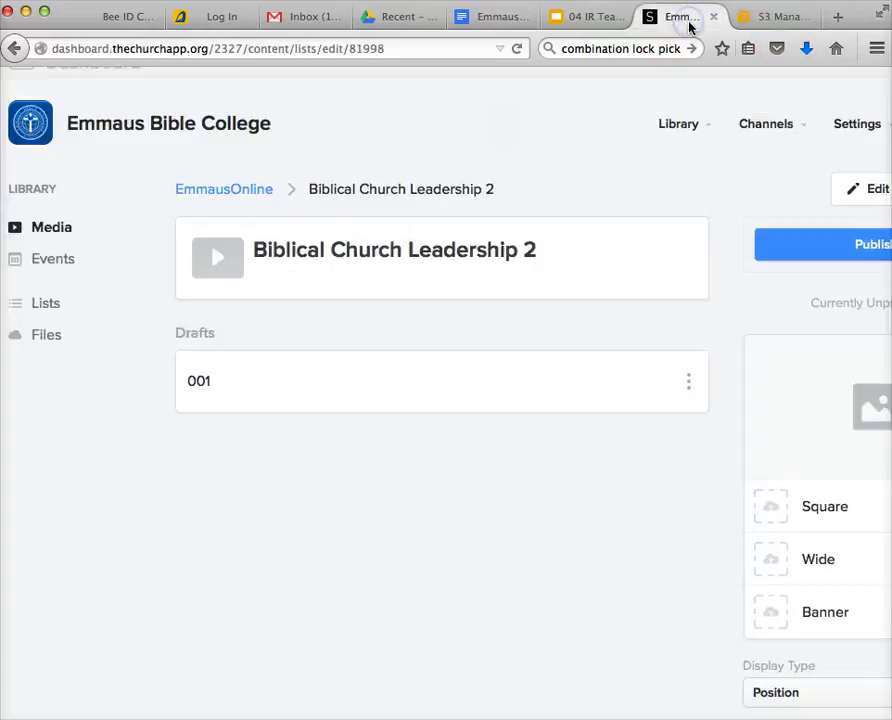
# Step: Go up to the EmmausOnline section and look over its list of draft series
pyautogui.hscroll(3, 557, 205)
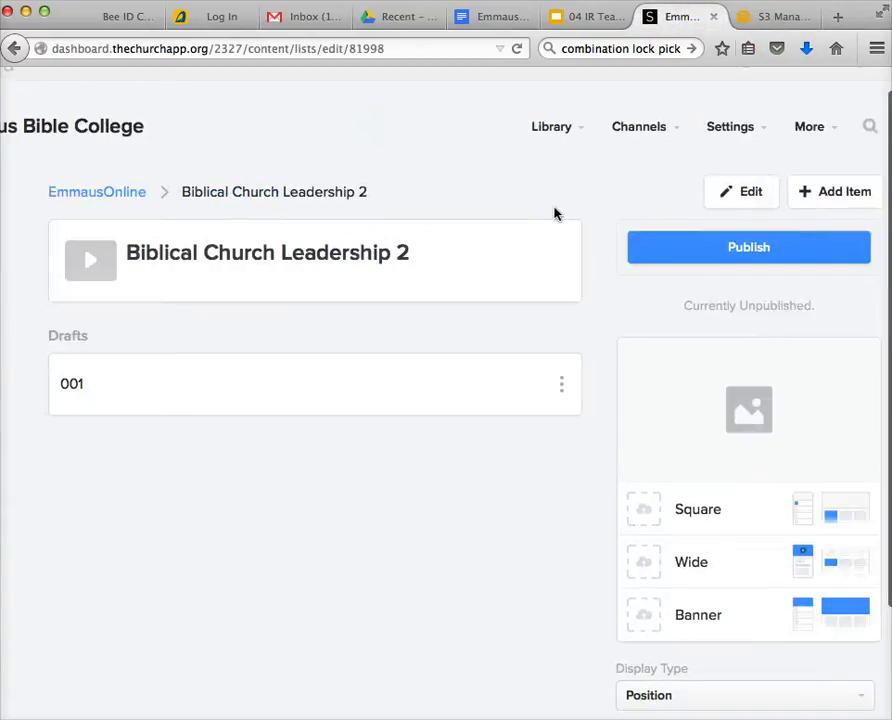
pyautogui.click(124, 200)
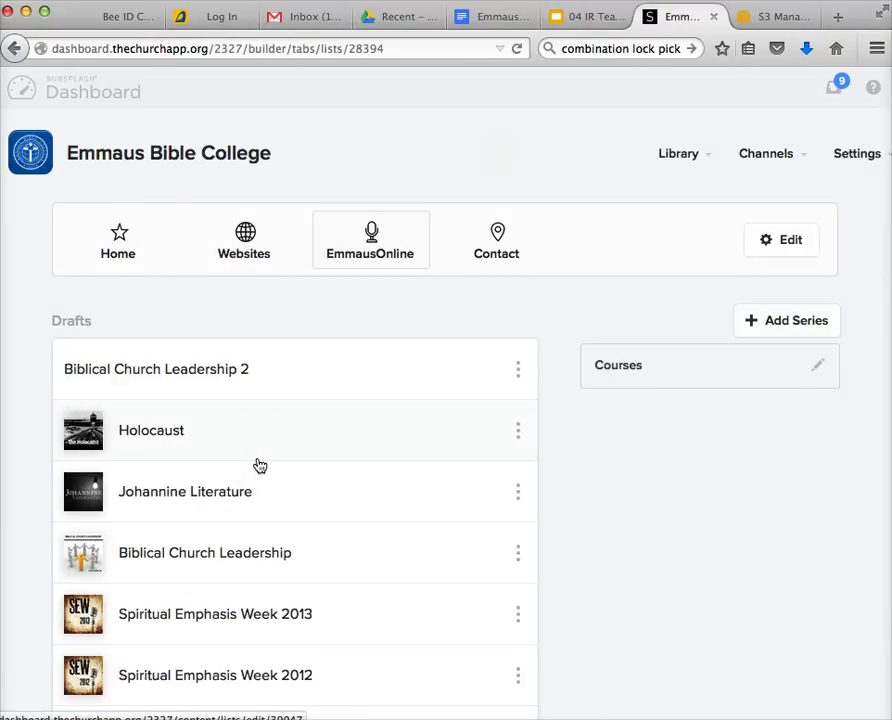
pyautogui.scroll(-5, 260, 466)
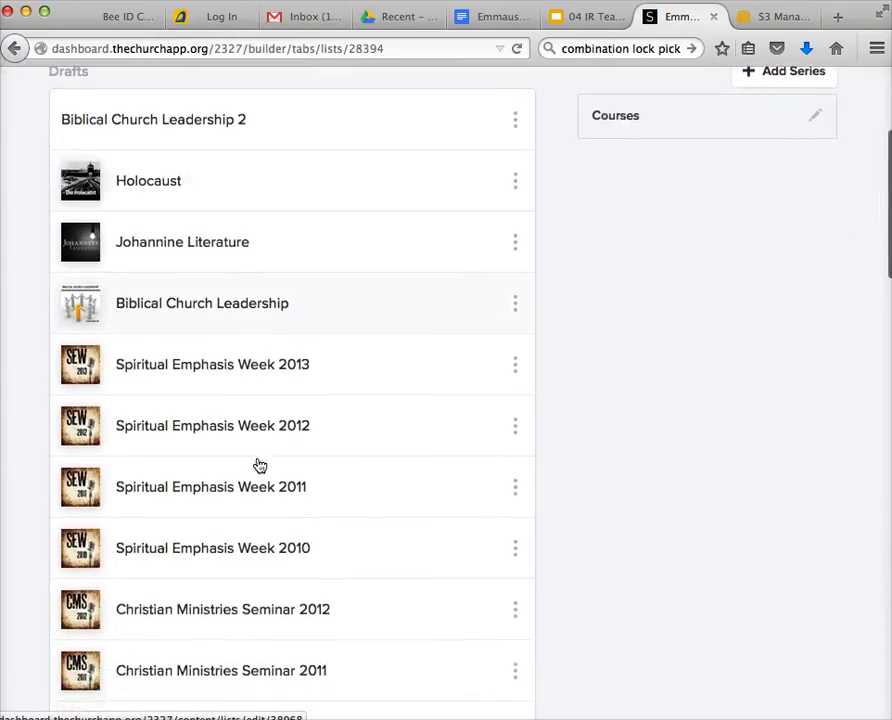
pyautogui.scroll(5, 260, 466)
# Step: Open item 001 in the Biblical Church Leadership 2 series and view its media links
pyautogui.click(222, 372)
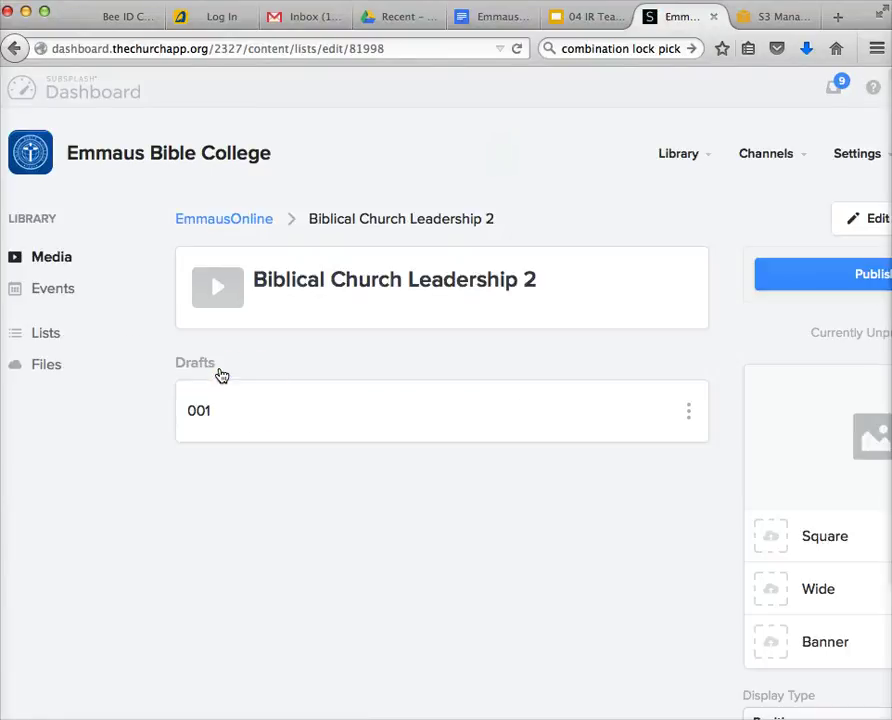
pyautogui.click(210, 410)
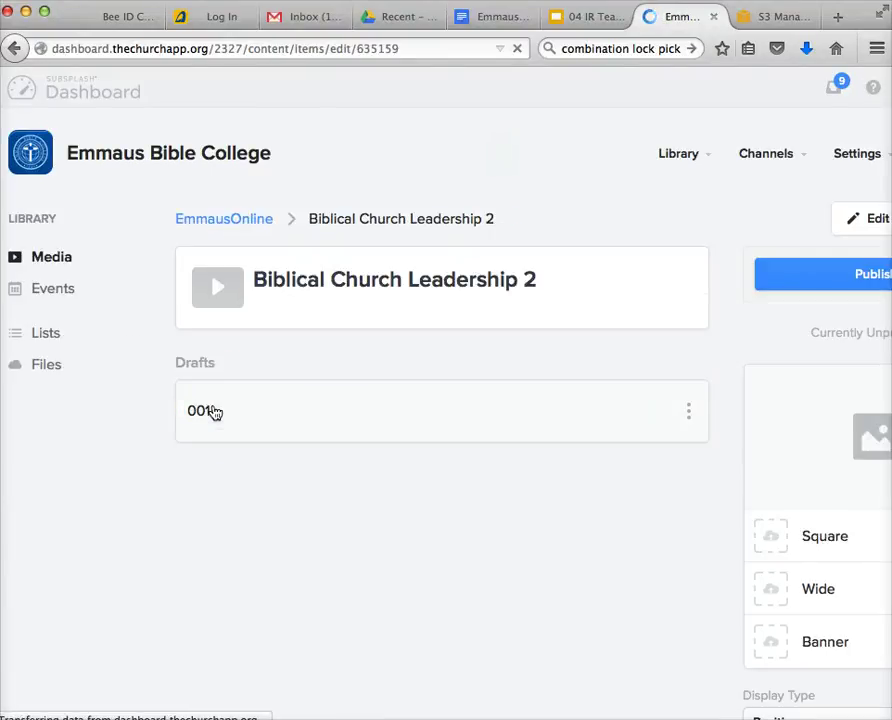
pyautogui.scroll(-15, 213, 413)
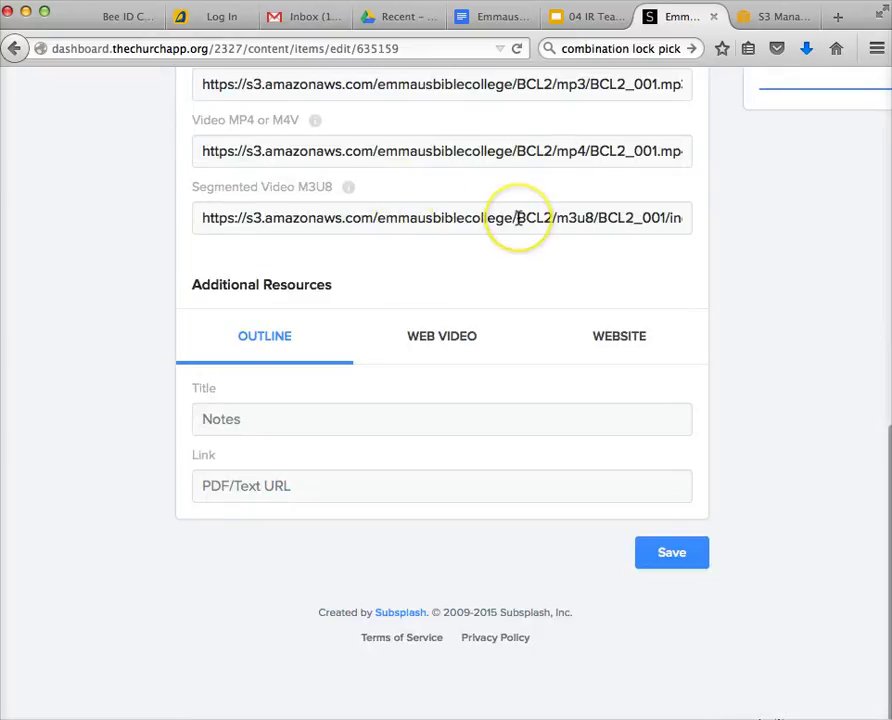
# Step: Switch to the S3 console and browse the top-level folders of the emmausbiblecollege bucket
pyautogui.click(778, 16)
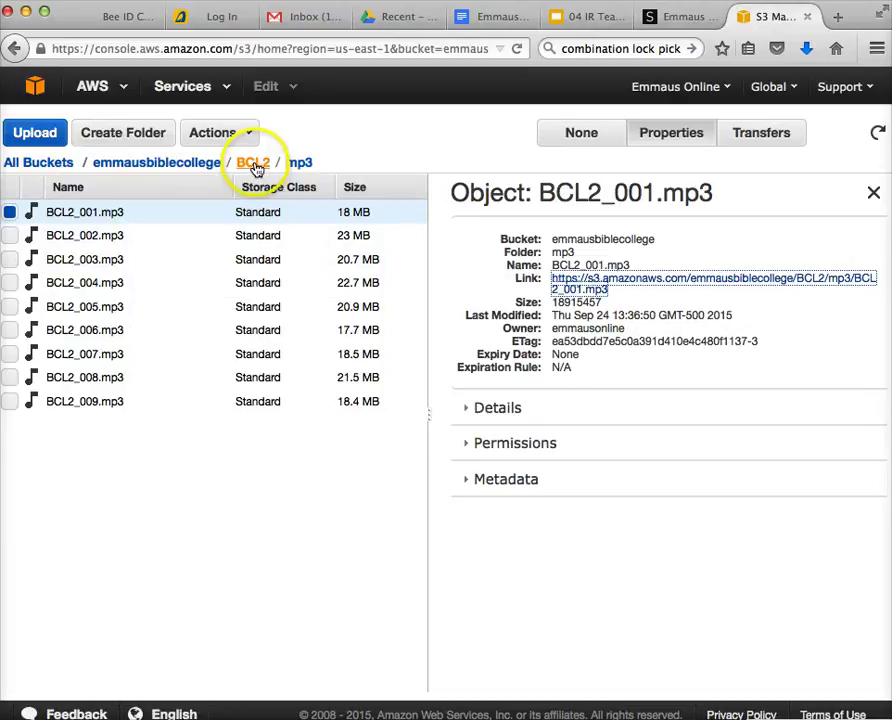
pyautogui.click(177, 170)
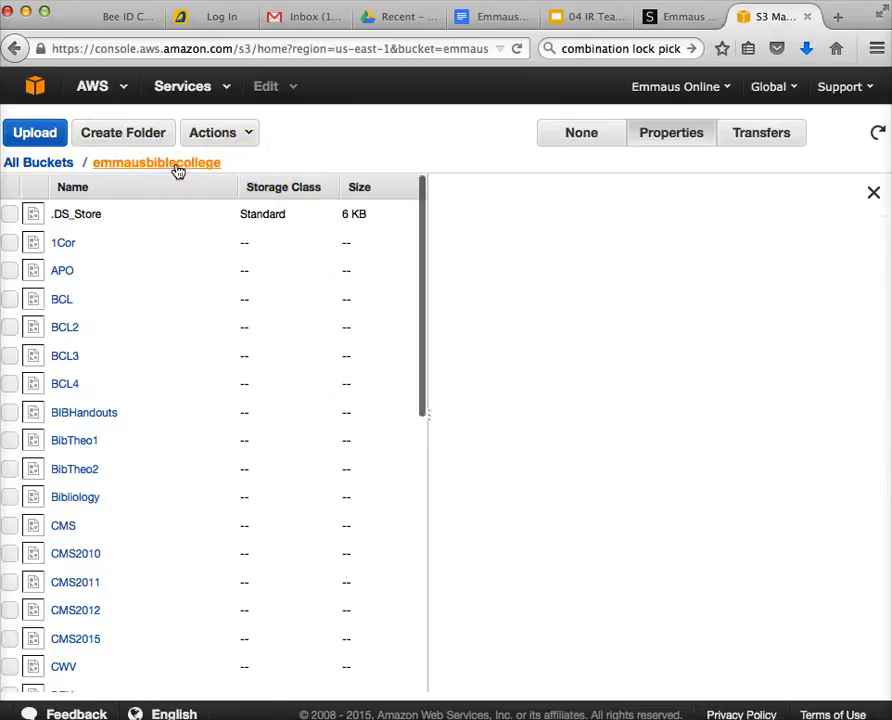
pyautogui.scroll(-3, 84, 432)
pyautogui.scroll(-3, 86, 431)
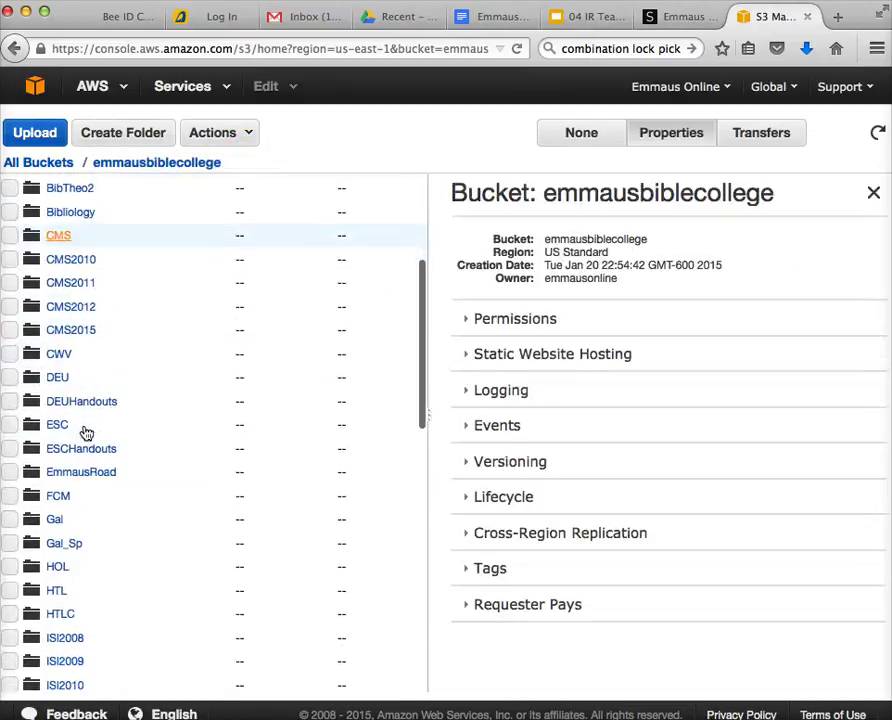
pyautogui.scroll(3, 86, 433)
pyautogui.click(175, 172)
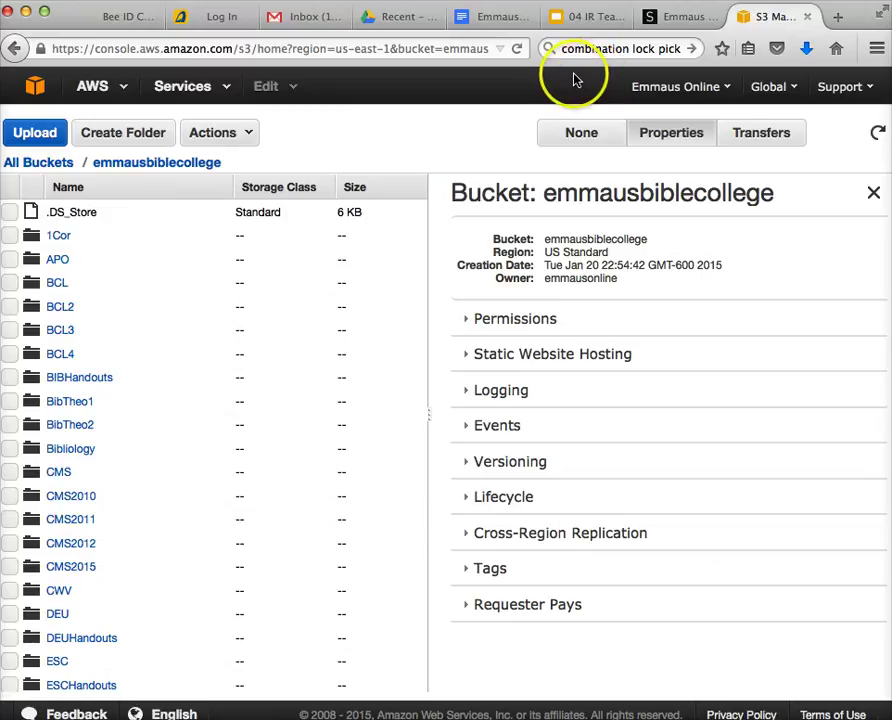
# Step: Switch to the EmmausOnline App document in Google Docs and read the steps for entering Subsplash links
pyautogui.click(493, 18)
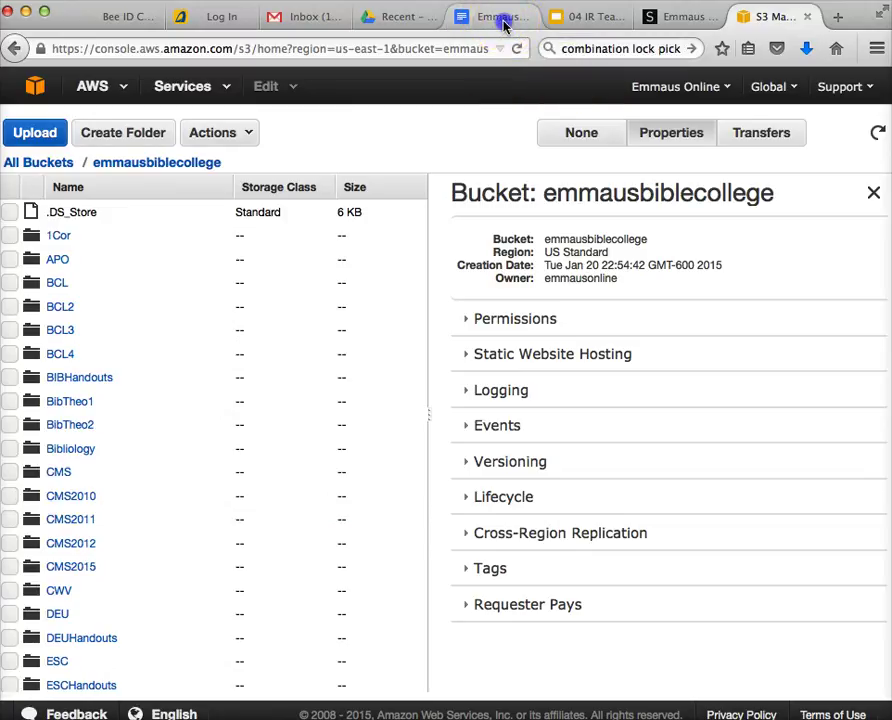
pyautogui.click(503, 22)
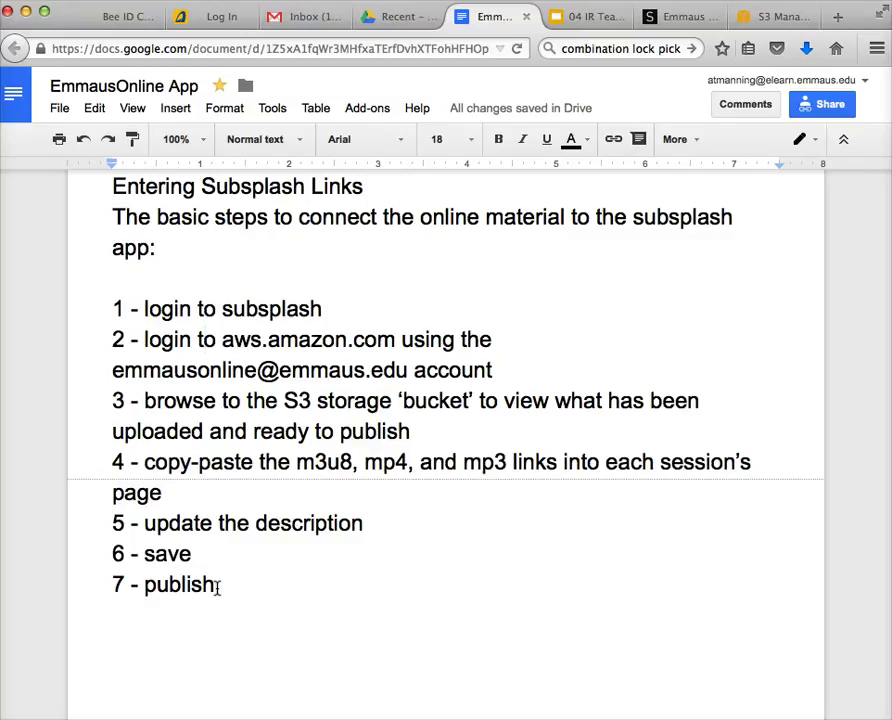
# Step: Review item 001's basic info, media links and publish options in the Subsplash dashboard, and switch back to the EmmausOnline App document
pyautogui.click(680, 18)
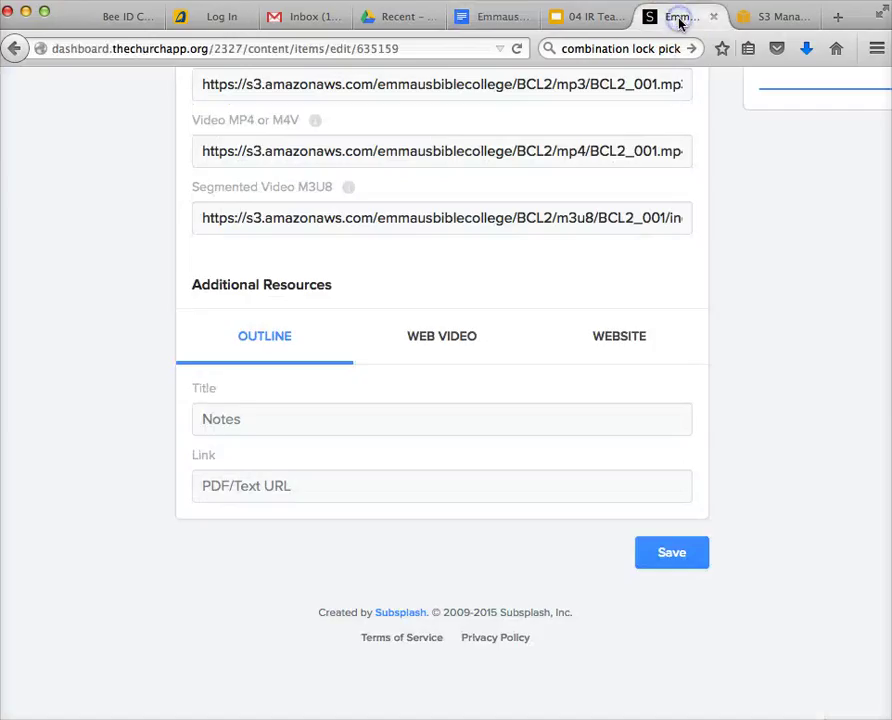
pyautogui.scroll(10, 654, 226)
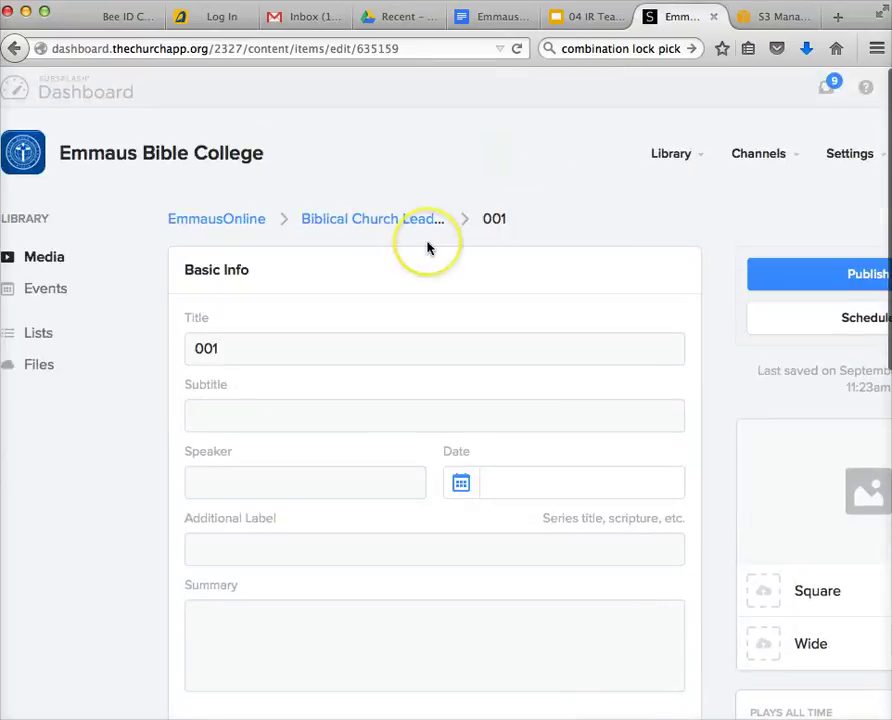
pyautogui.hscroll(3, 430, 249)
pyautogui.hscroll(-3, 427, 248)
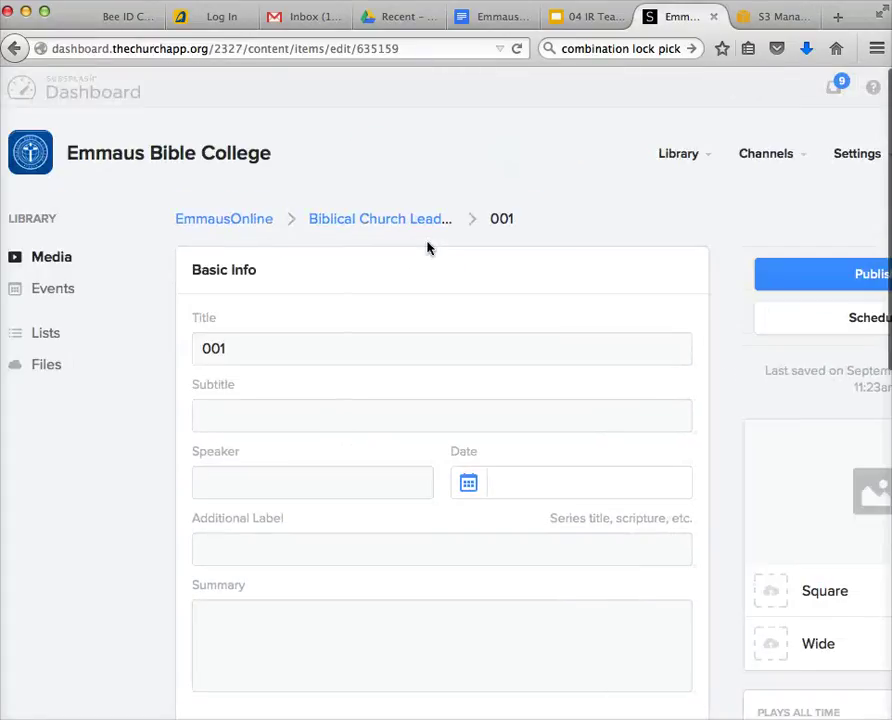
pyautogui.scroll(-7, 427, 248)
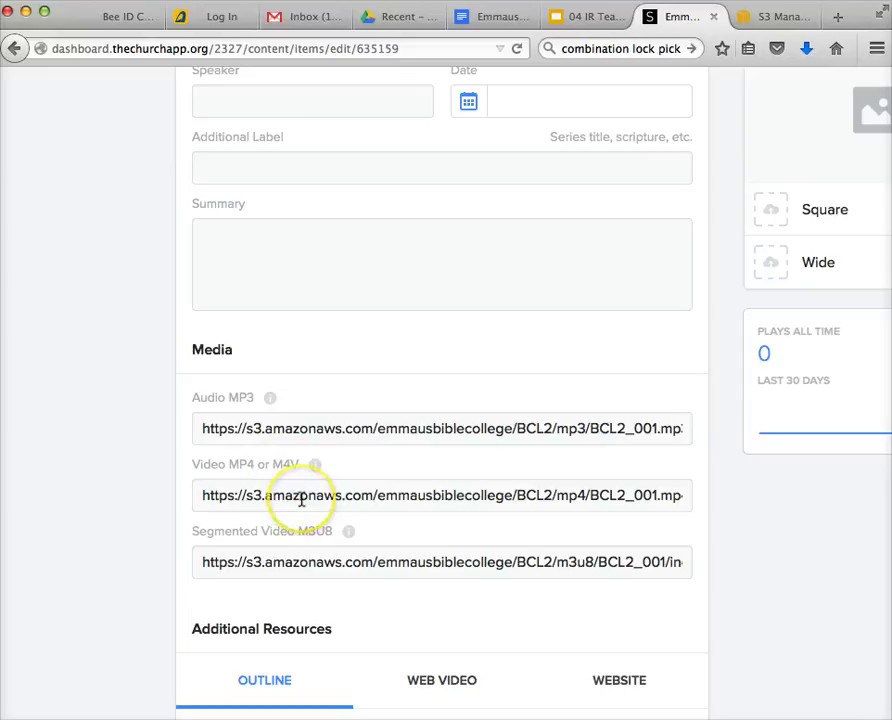
pyautogui.scroll(-1, 301, 500)
pyautogui.scroll(-5, 301, 499)
pyautogui.scroll(10, 301, 499)
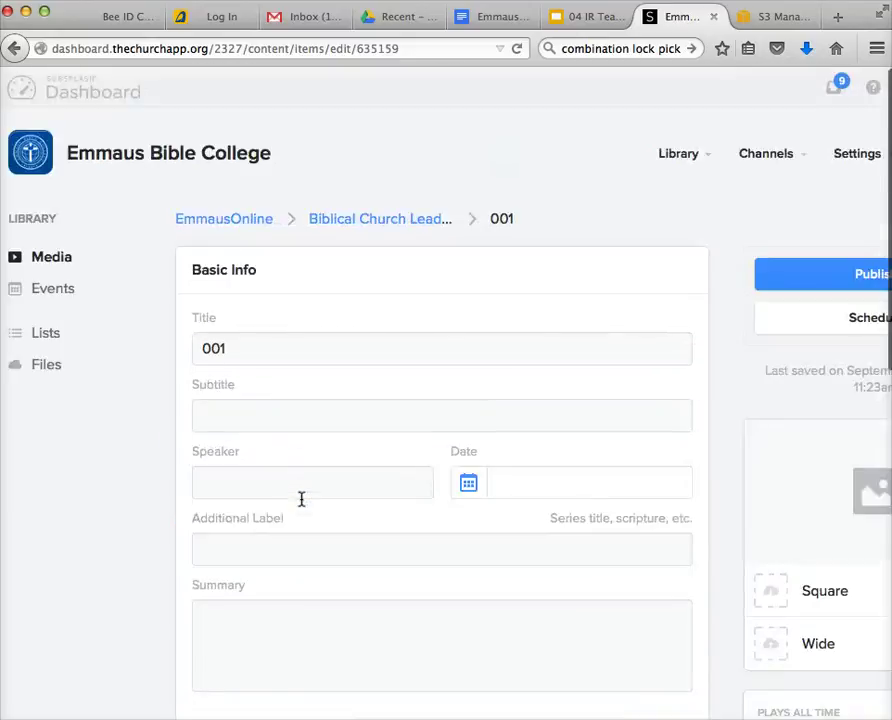
pyautogui.hscroll(3, 301, 499)
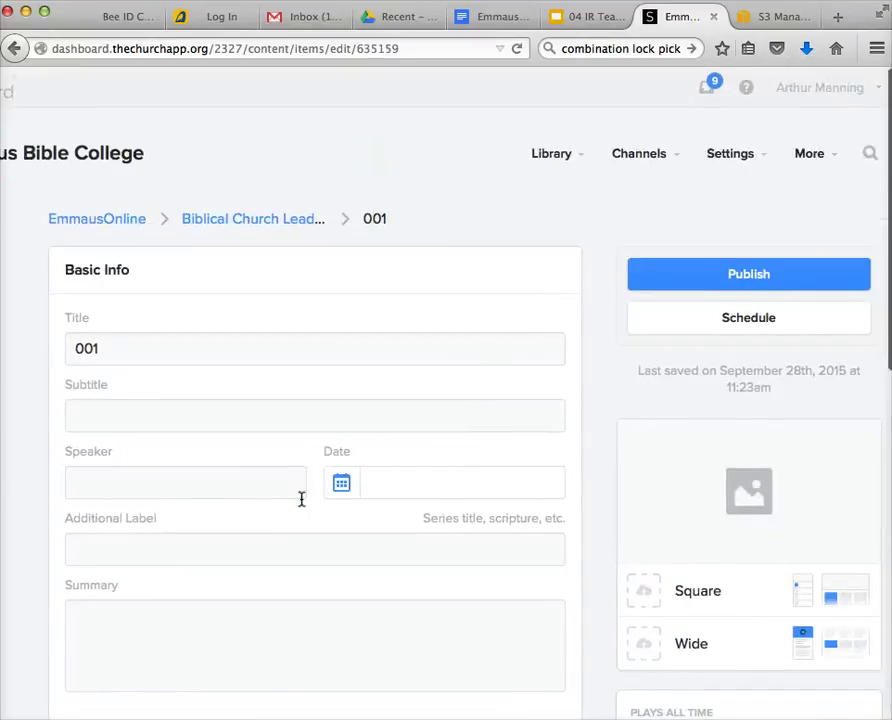
pyautogui.hscroll(-3, 301, 499)
pyautogui.hscroll(3, 301, 499)
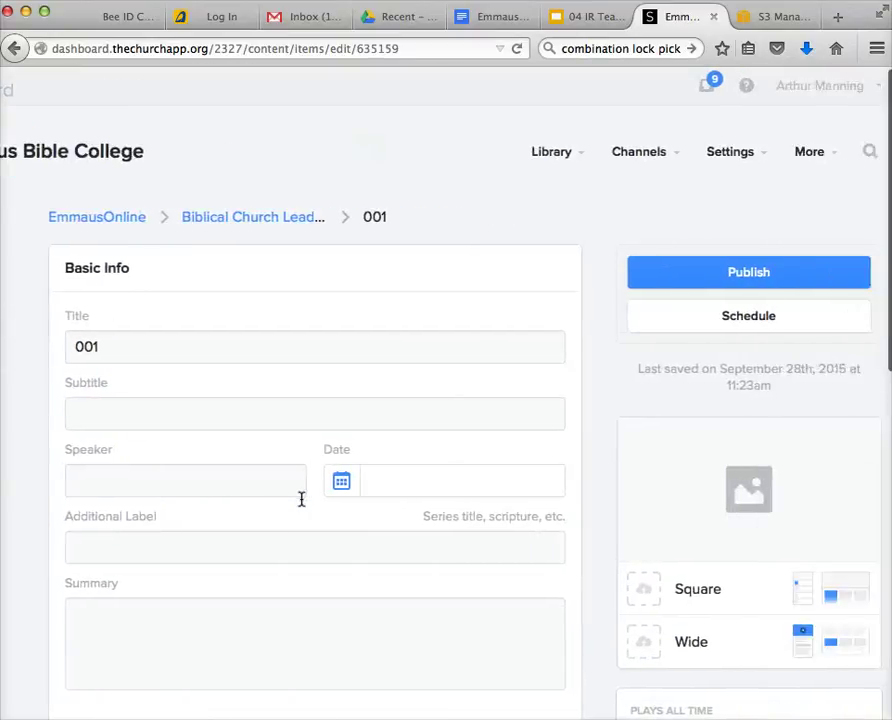
pyautogui.click(496, 20)
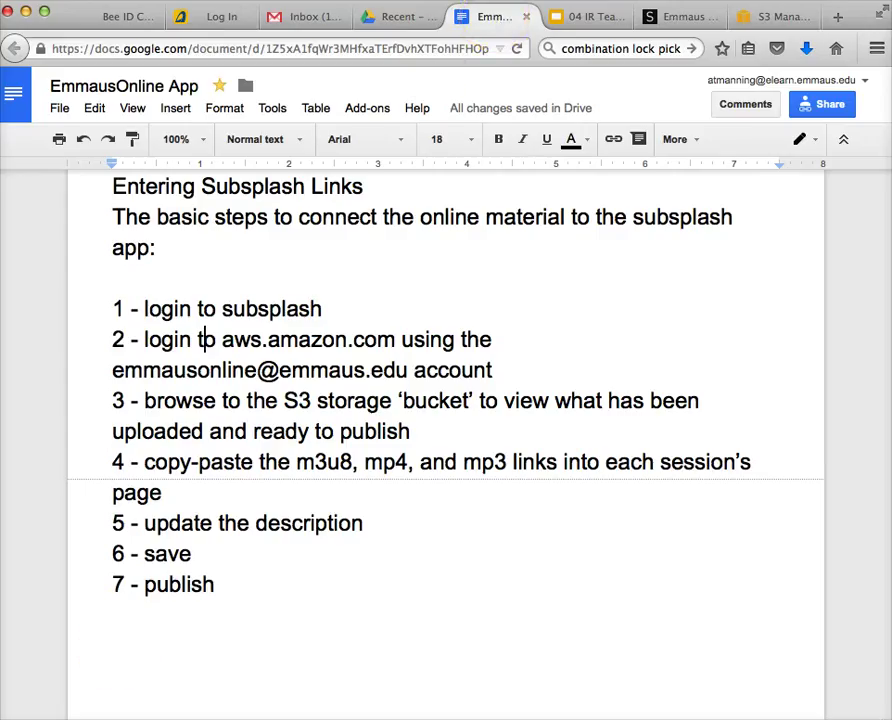